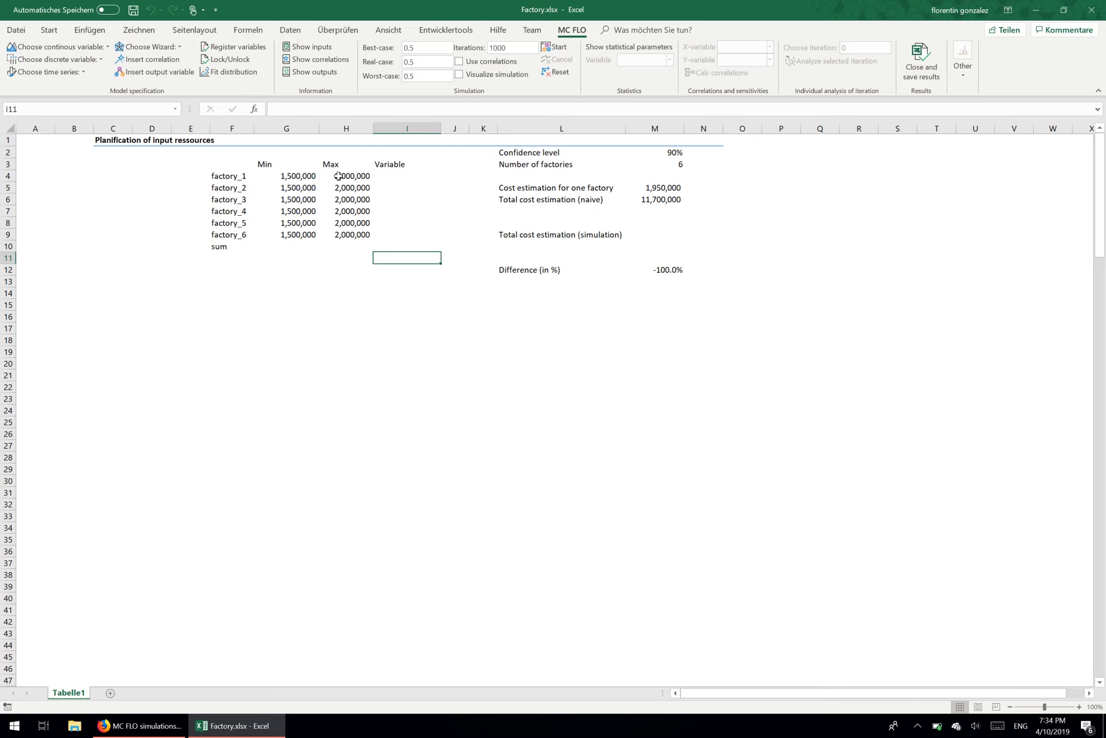
Step: Examine factory_1's minimum cost and the formulas behind the single-factory and naive total cost estimations
{"action": "left_click", "coordinate": [303, 176]}
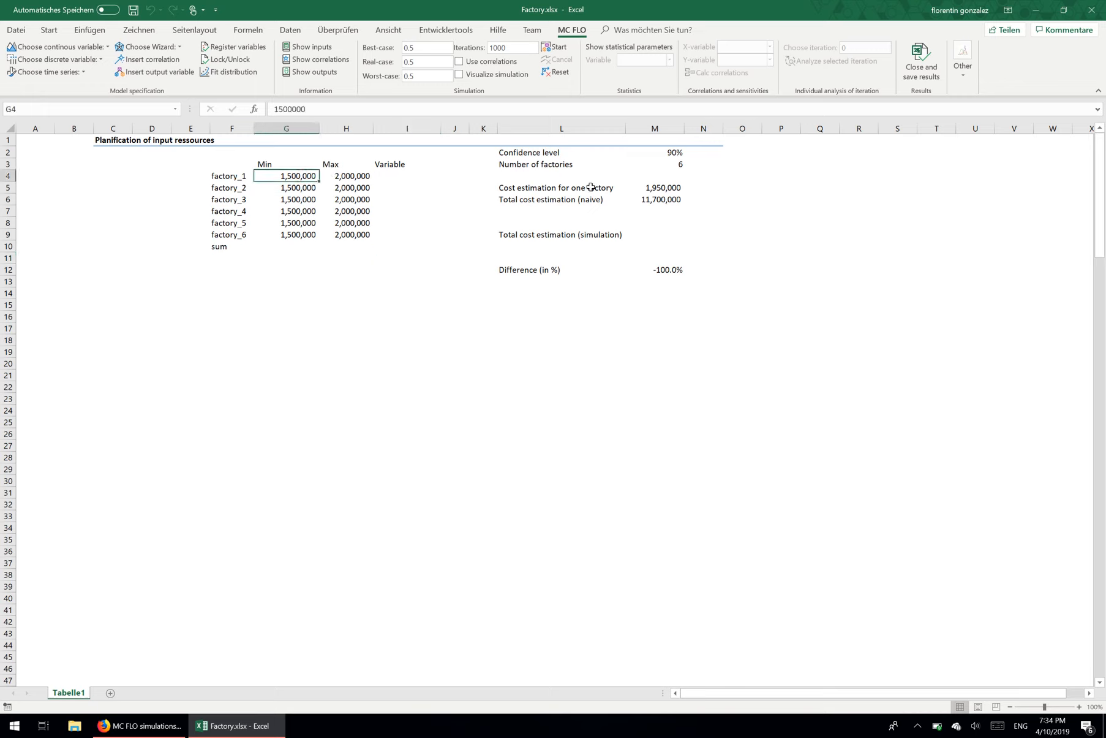
{"action": "left_click", "coordinate": [668, 189]}
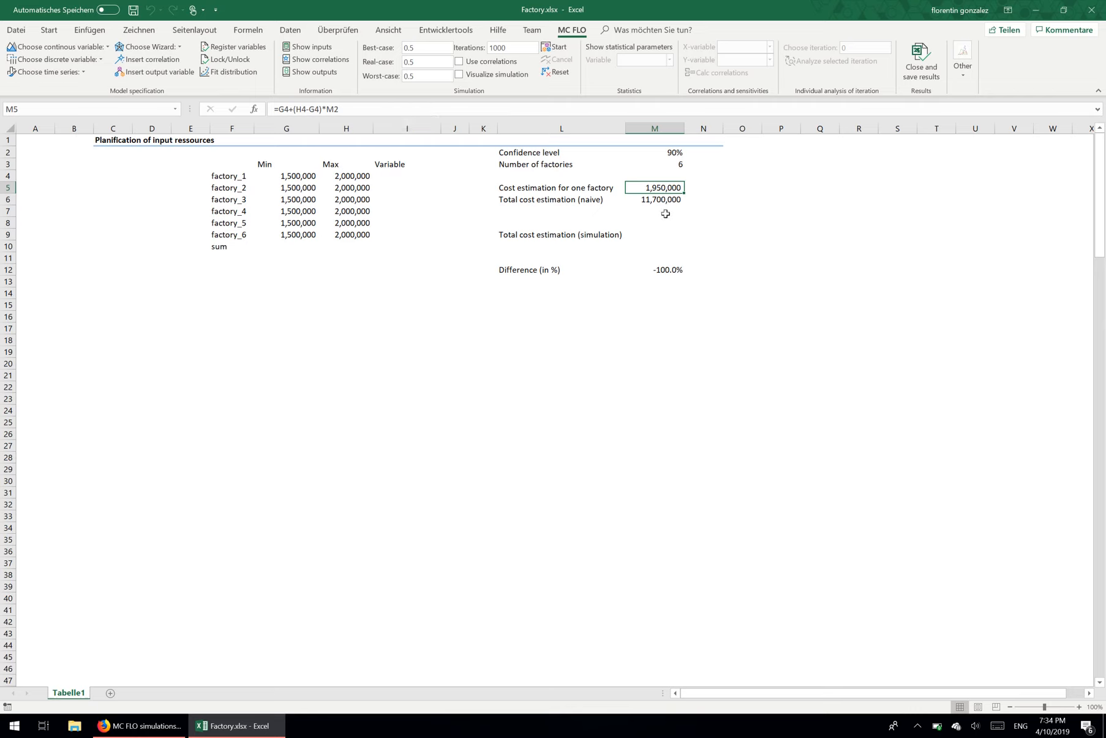
{"action": "left_click", "coordinate": [653, 199]}
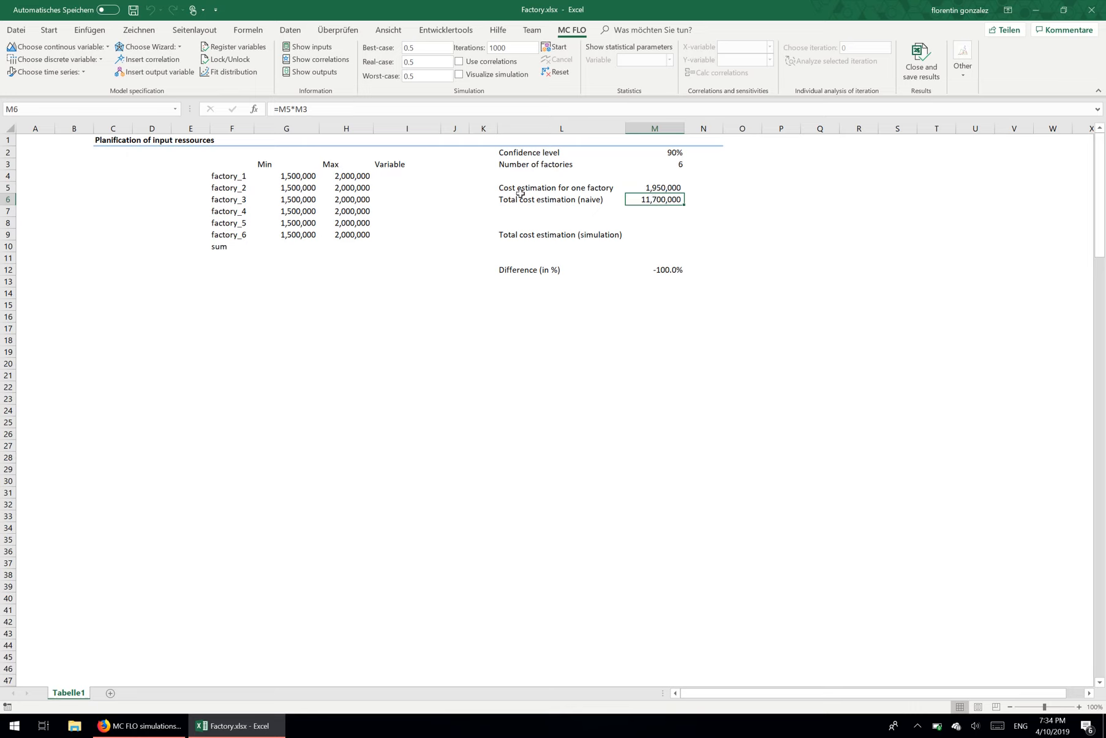
{"action": "left_click", "coordinate": [663, 190]}
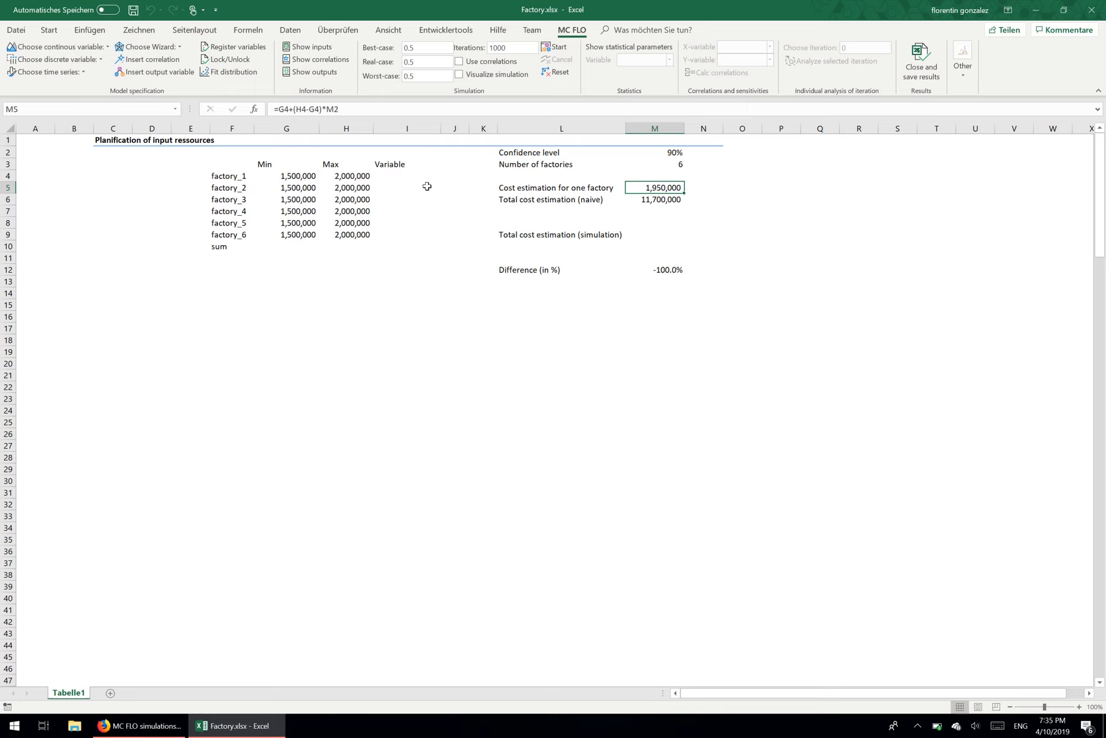
{"action": "left_click", "coordinate": [660, 198]}
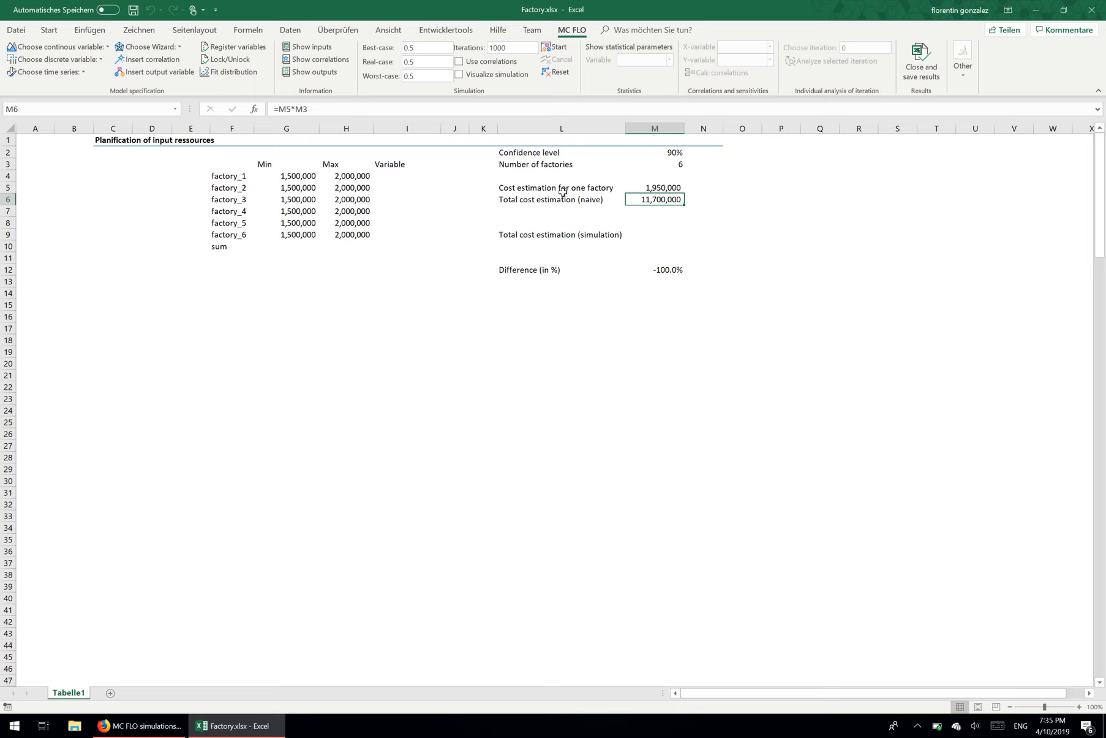
Step: Open the MC FLO Graph Wizard for cell I4, choose the MC_FLO.Uniforme distribution and uncover the factory_1 row
{"action": "left_click", "coordinate": [407, 180]}
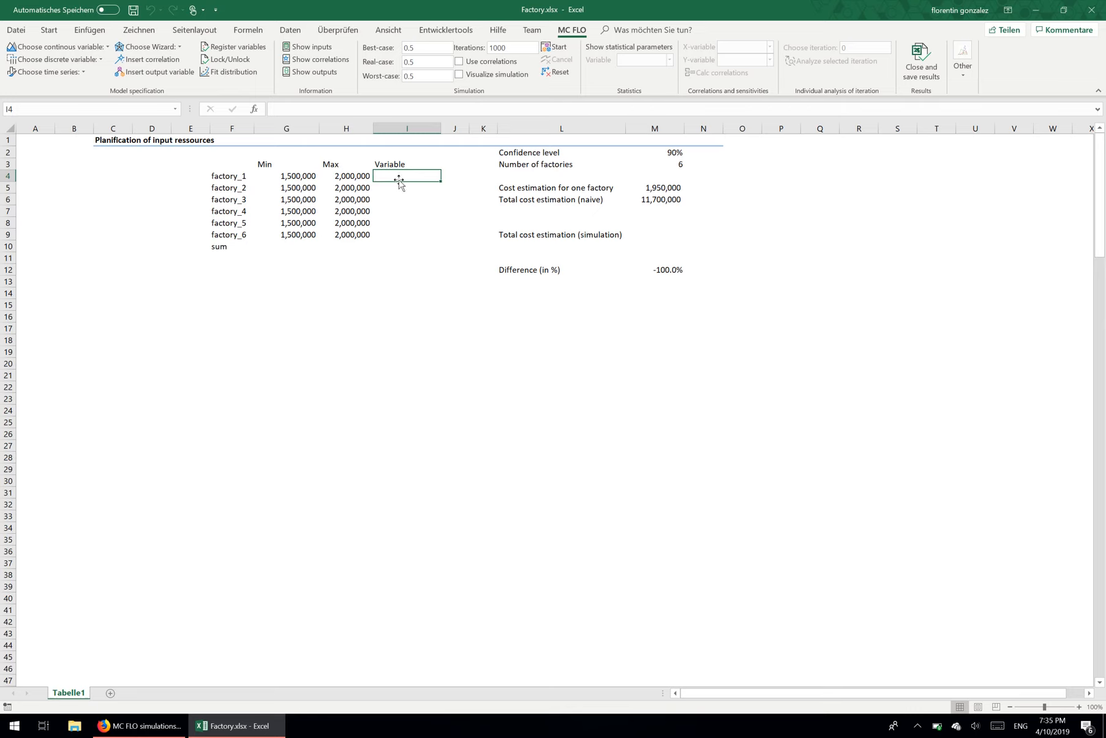
{"action": "left_click", "coordinate": [156, 49]}
{"action": "left_click", "coordinate": [223, 69]}
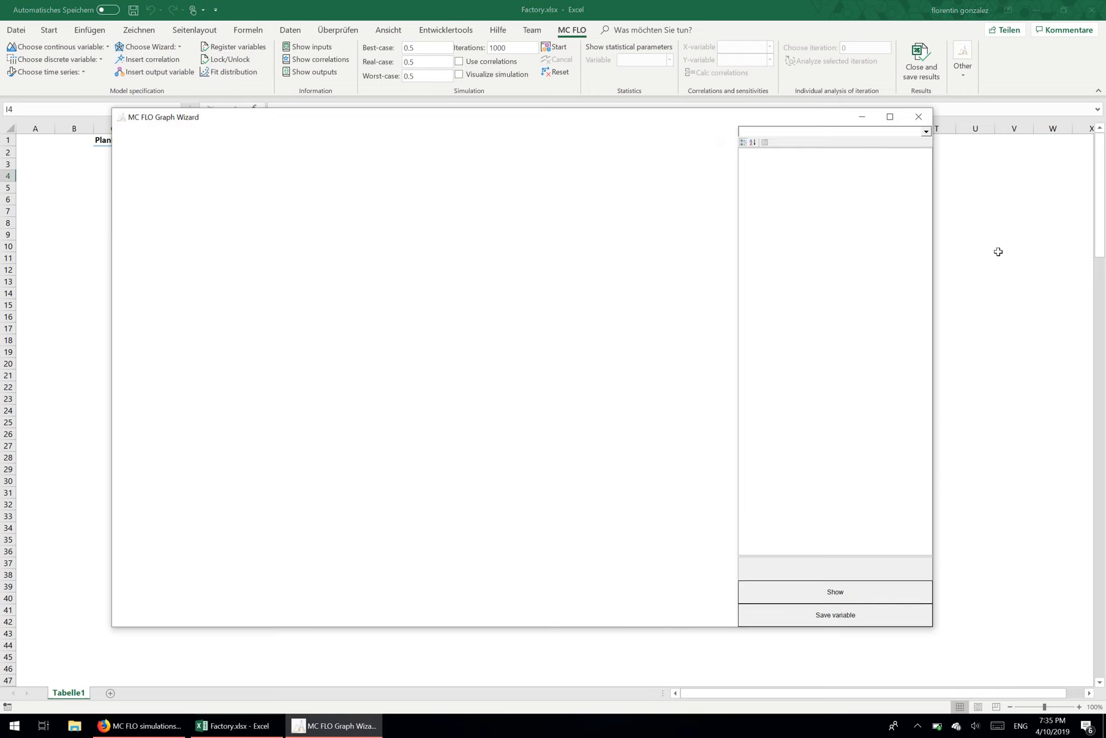
{"action": "left_click", "coordinate": [926, 132]}
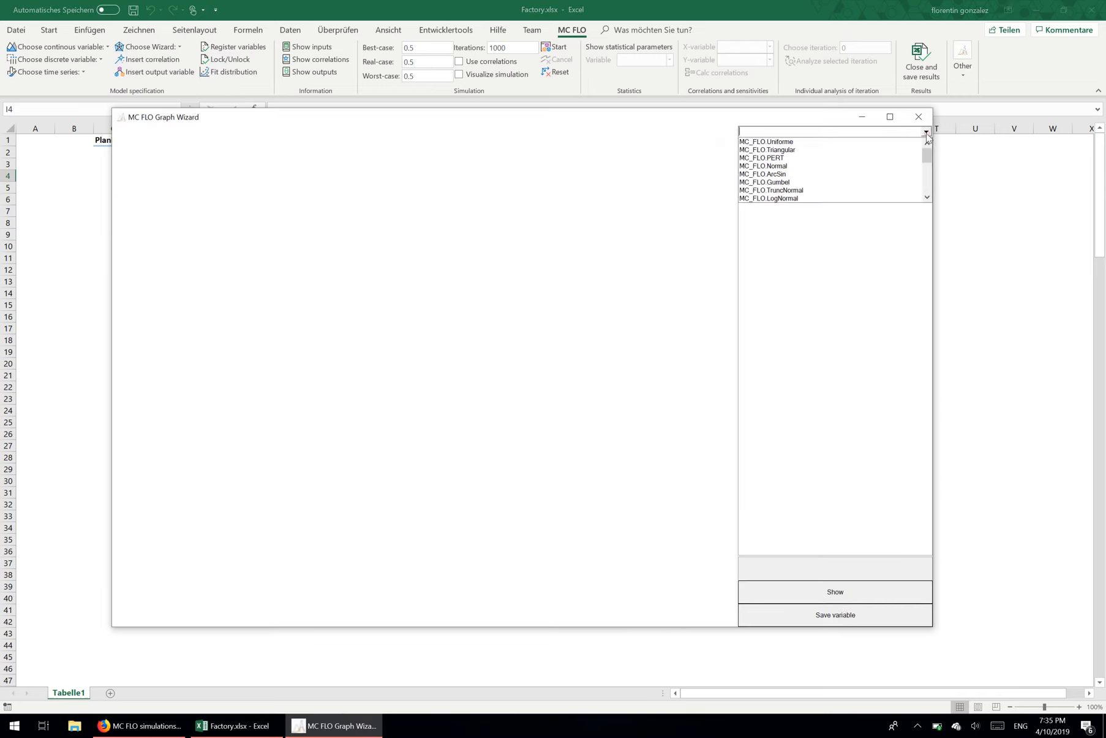
{"action": "left_click", "coordinate": [879, 144]}
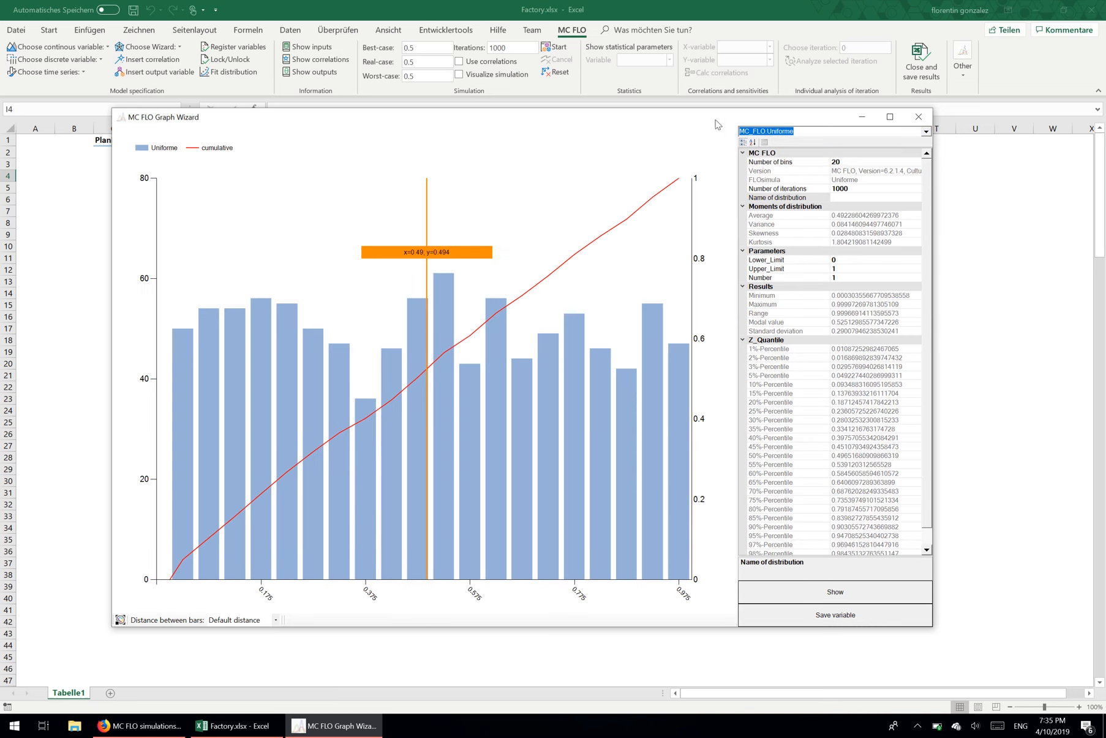
{"action": "left_click_drag", "start_coordinate": [720, 126], "coordinate": [780, 205]}
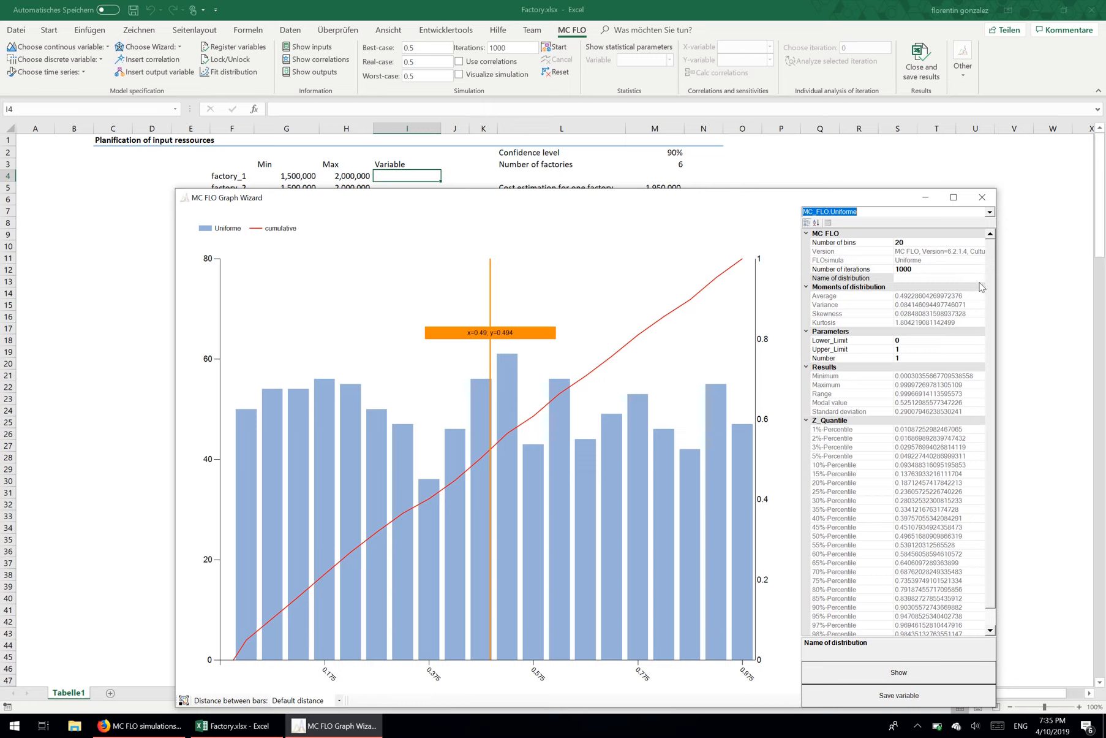
Step: Set the distribution's number of iterations to 10000 and redraw its chart
{"action": "left_click", "coordinate": [953, 272]}
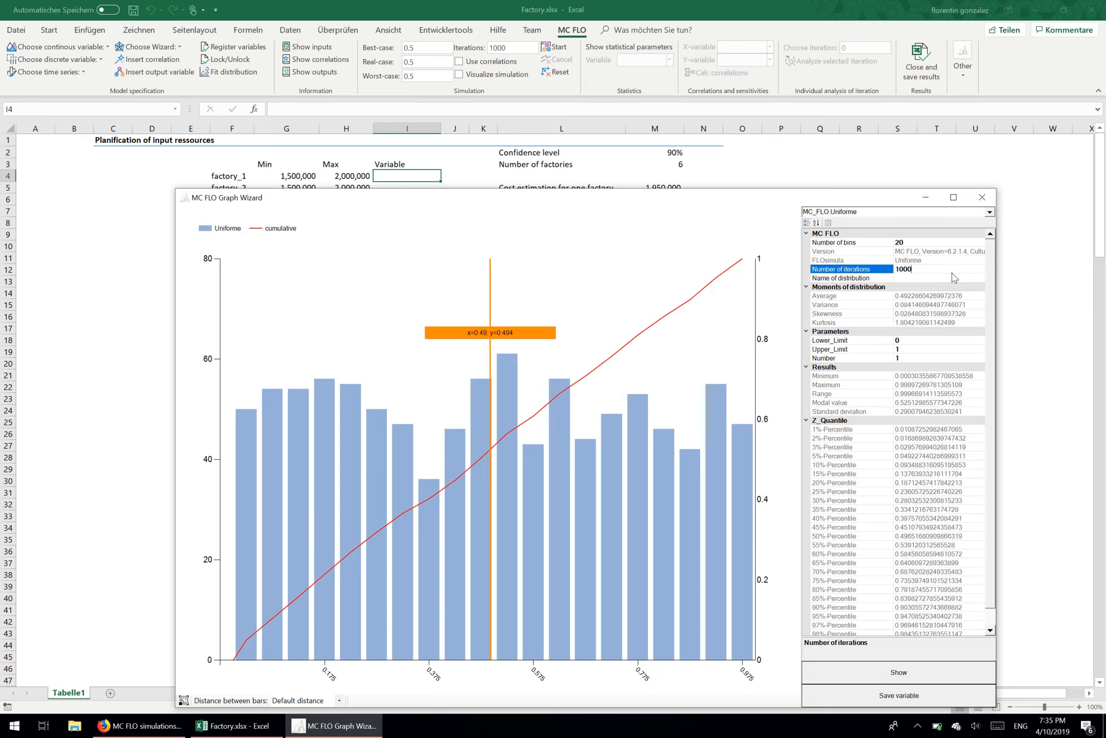
{"action": "type", "text": "0"}
{"action": "left_click", "coordinate": [899, 672]}
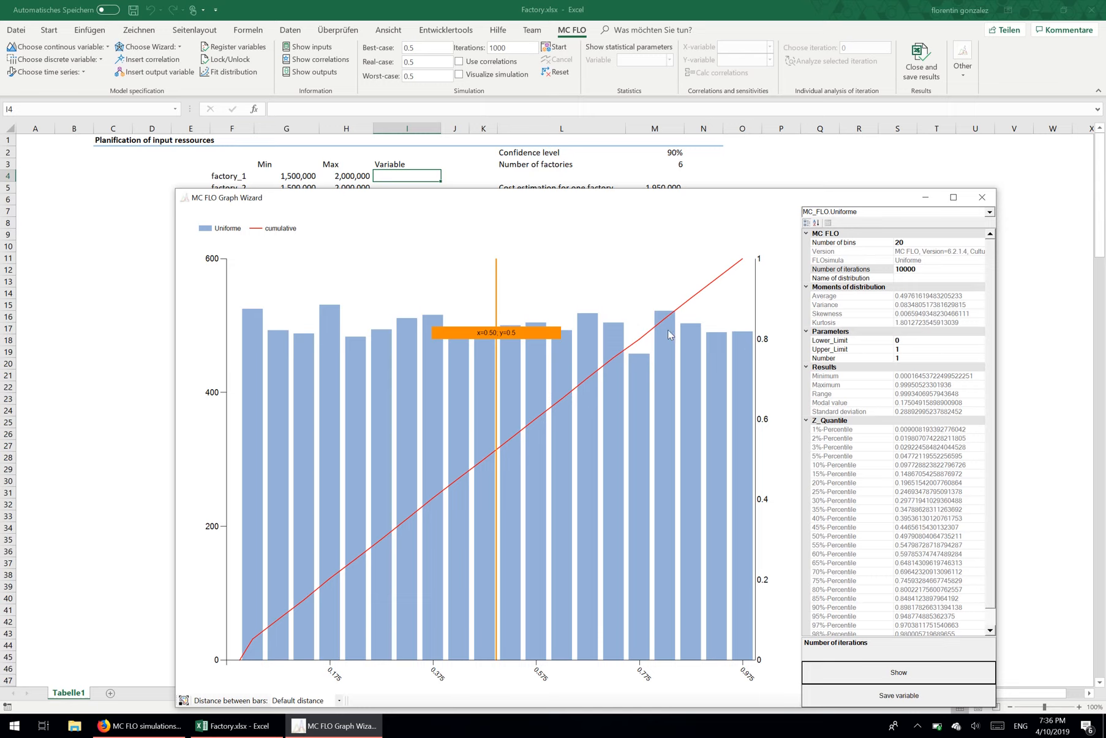
Step: Name the distribution factory_1, changing the input language to German (Switzerland) for the correct characters
{"action": "left_click", "coordinate": [947, 278]}
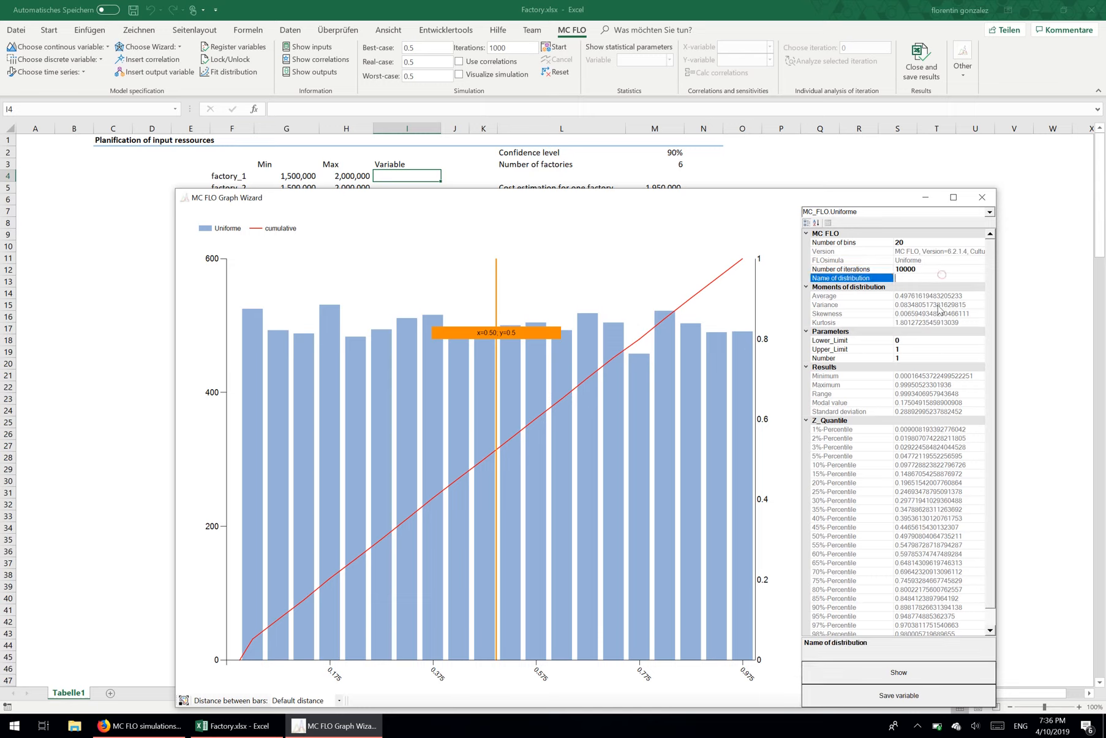
{"action": "type", "text": "factorz"}
{"action": "left_click", "coordinate": [1031, 730]}
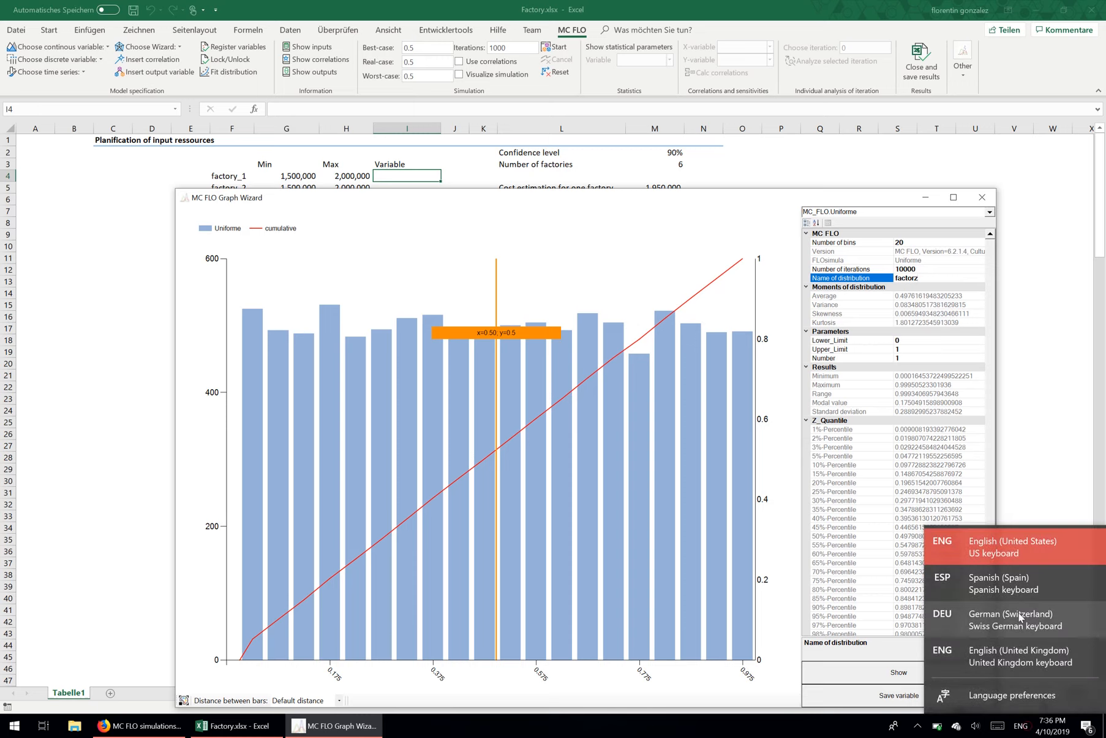
{"action": "left_click", "coordinate": [1017, 607]}
{"action": "key", "text": "BackSpace"}
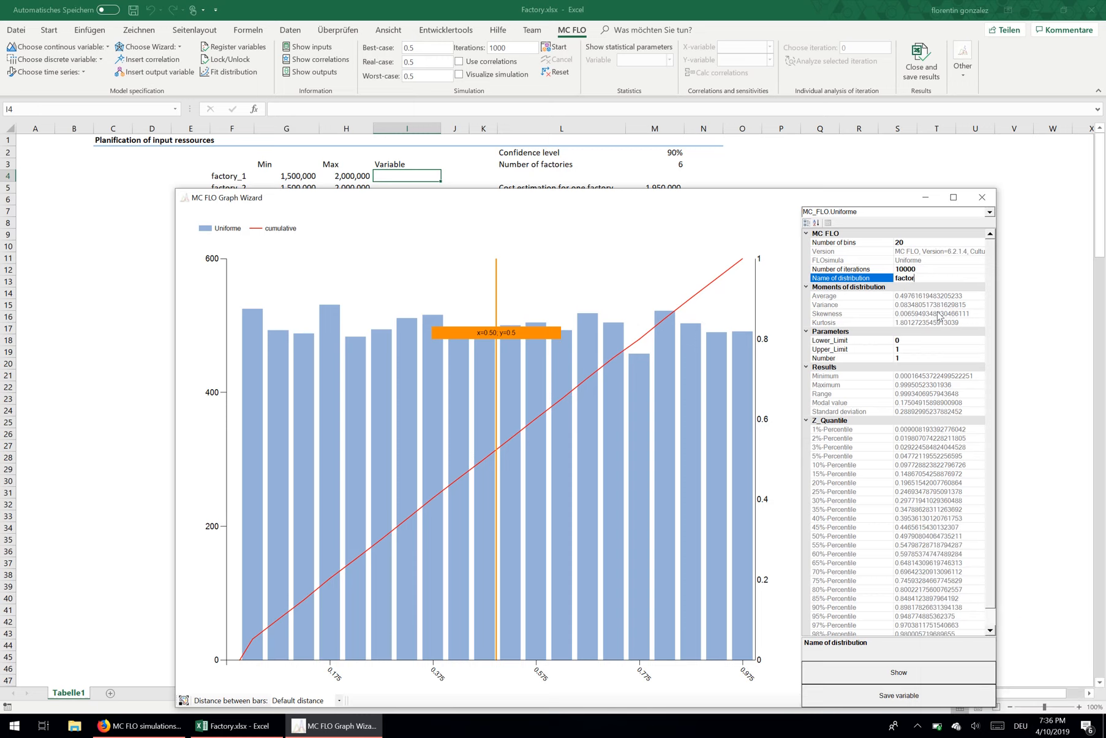
{"action": "type", "text": "y_1"}
Step: Set the lower limit to 1500000 and the upper limit to 2000000, redraw the chart and save the variable
{"action": "left_click", "coordinate": [905, 340]}
{"action": "type", "text": "1"}
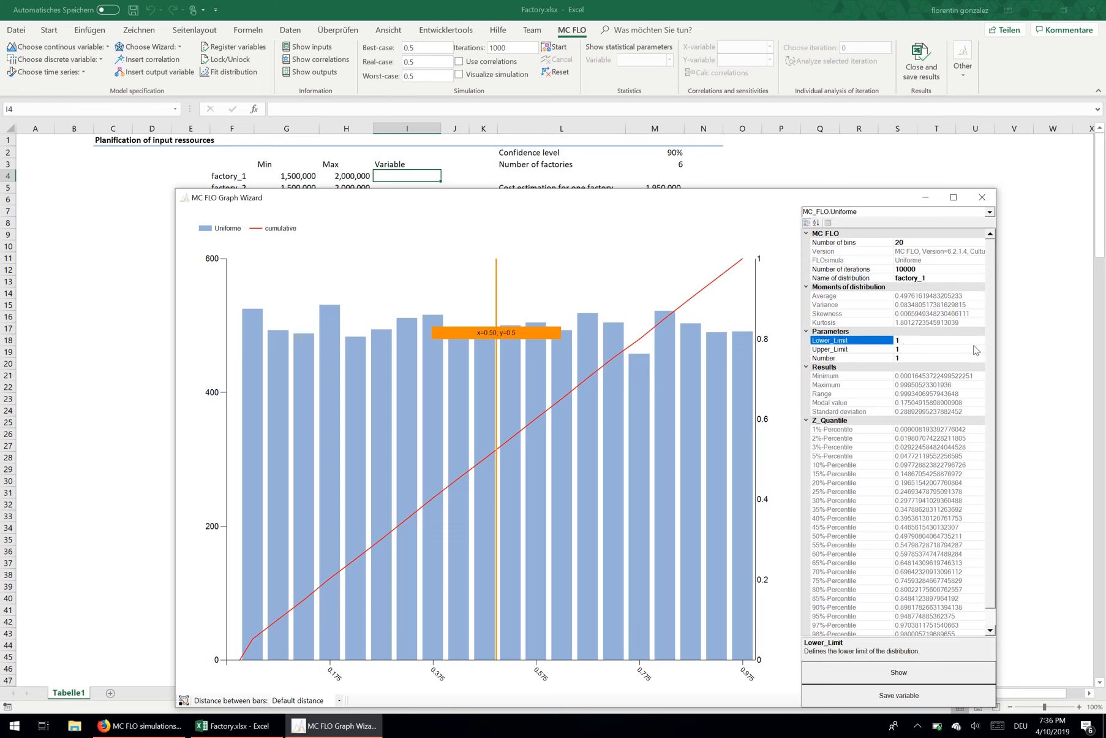
{"action": "type", "text": "500000"}
{"action": "left_click", "coordinate": [940, 350]}
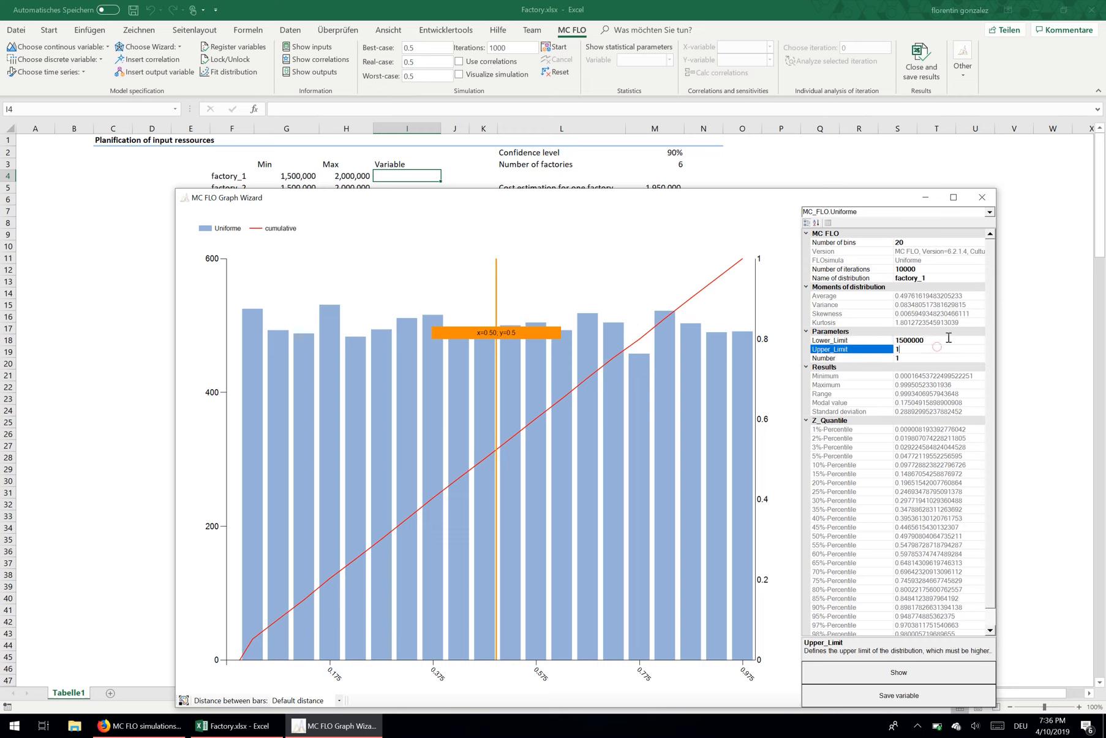
{"action": "key", "text": "BackSpace"}
{"action": "type", "text": "2000000"}
{"action": "left_click", "coordinate": [889, 672]}
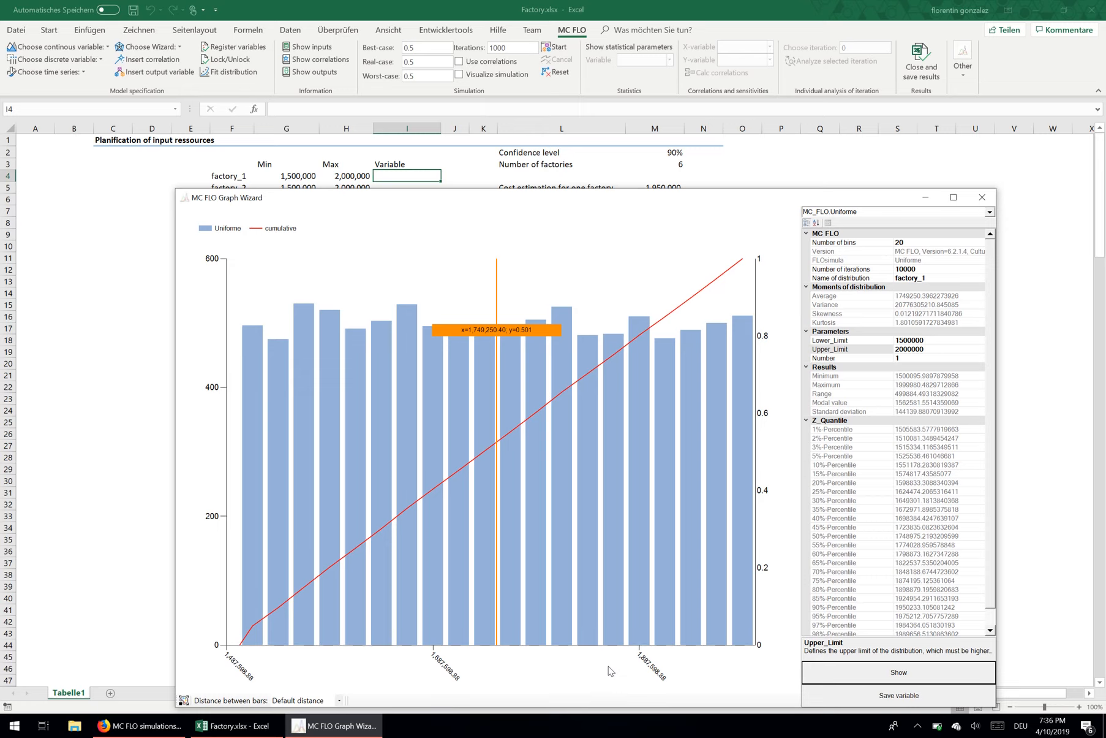
{"action": "left_click", "coordinate": [885, 706]}
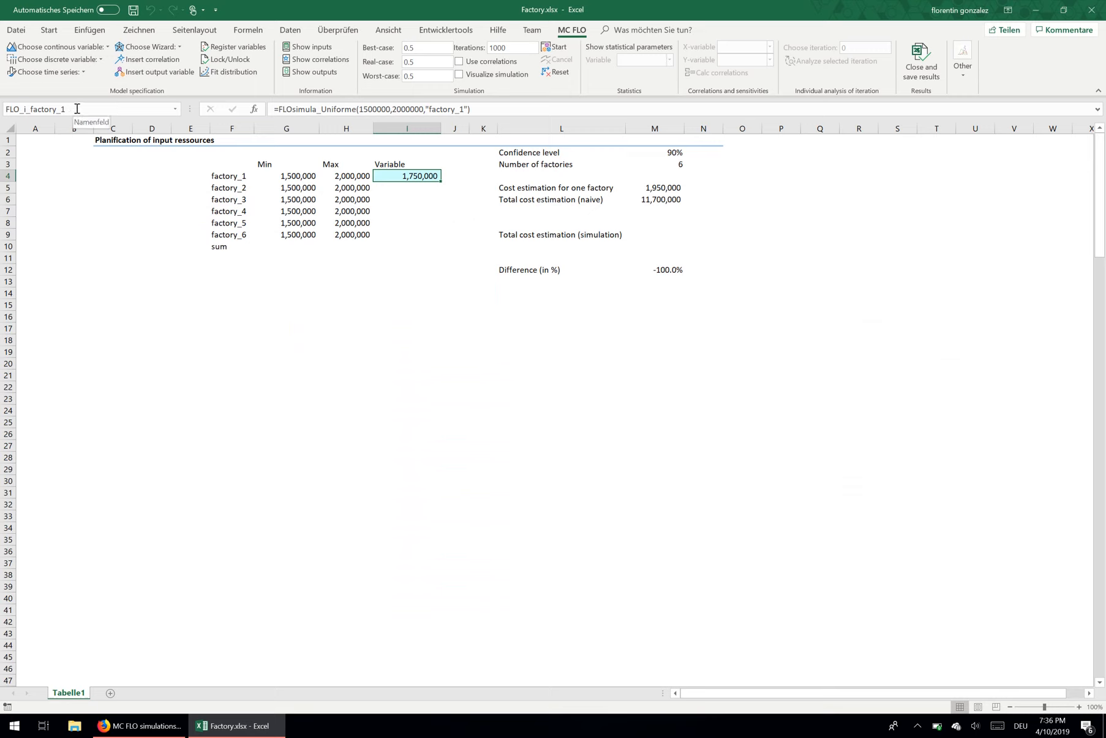
Step: Insert a continuous uniform variable in I5 with G5 as its lower limit and H5 as its upper limit
{"action": "left_click", "coordinate": [422, 190]}
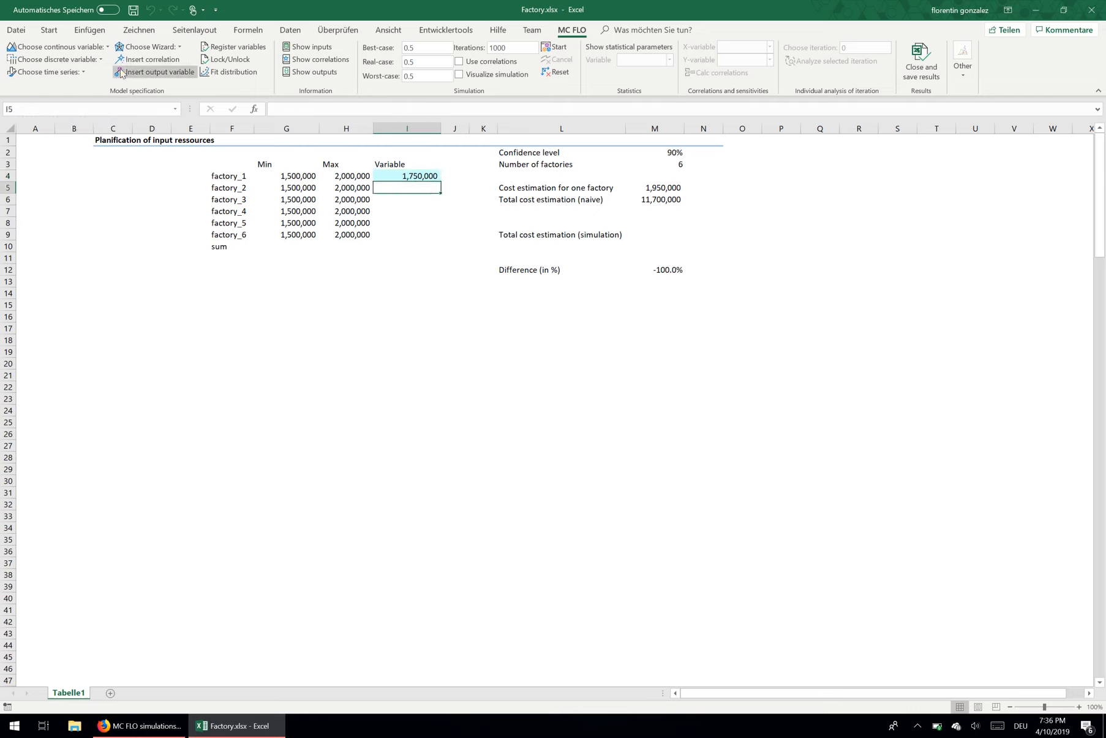
{"action": "left_click", "coordinate": [69, 52]}
{"action": "left_click", "coordinate": [124, 67]}
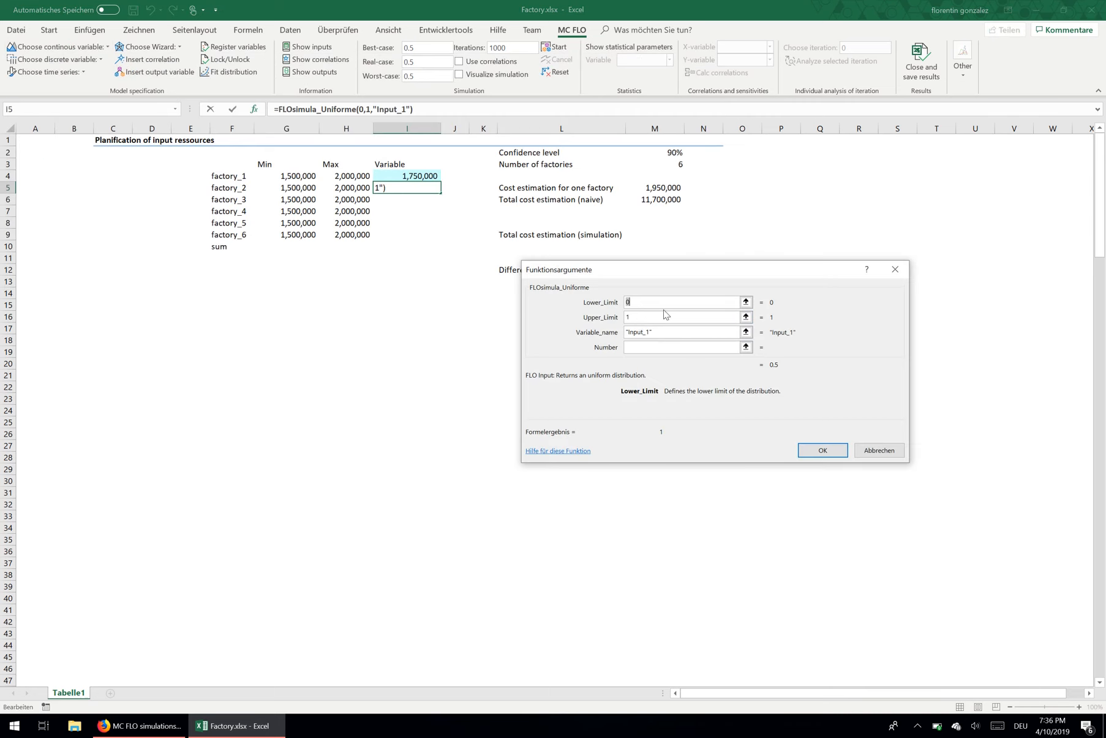
{"action": "key", "text": "BackSpace"}
{"action": "left_click", "coordinate": [288, 187]}
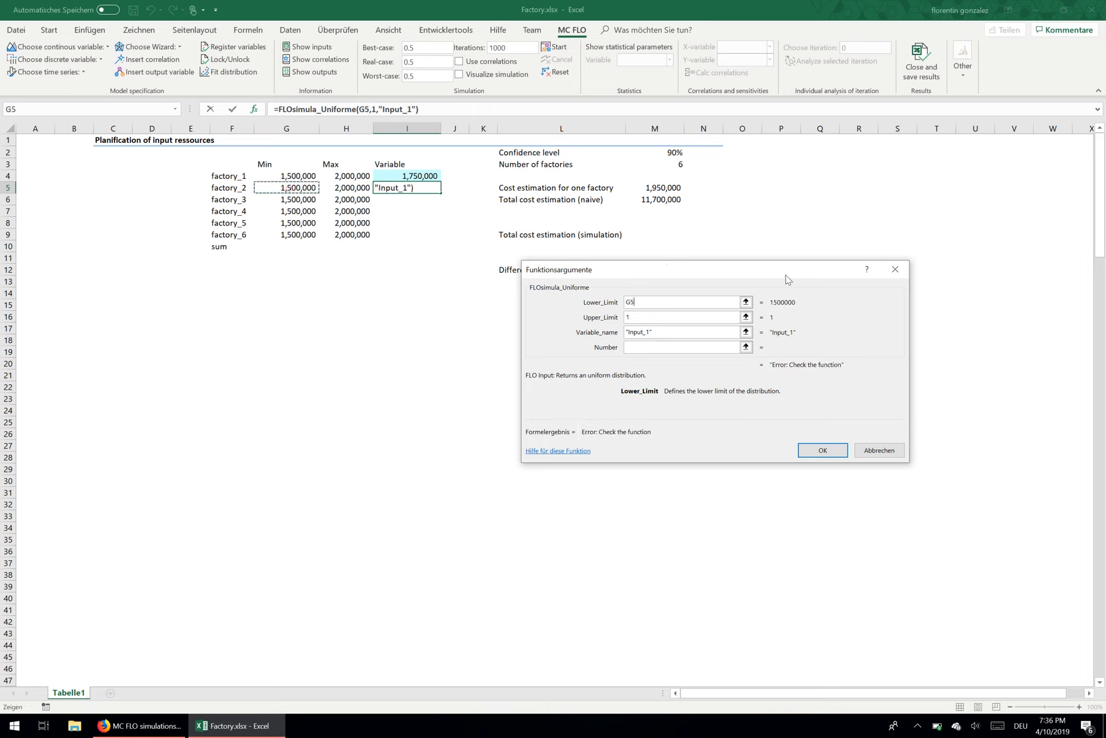
{"action": "left_click", "coordinate": [701, 316]}
{"action": "key", "text": "BackSpace"}
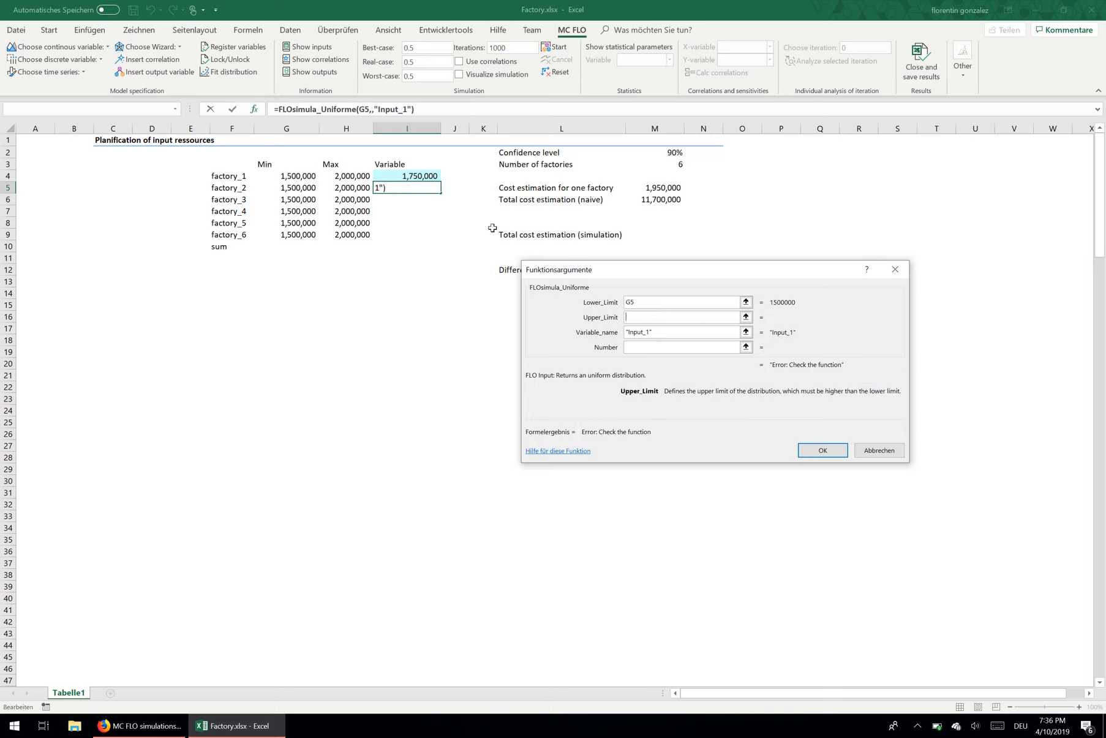
{"action": "left_click", "coordinate": [356, 188]}
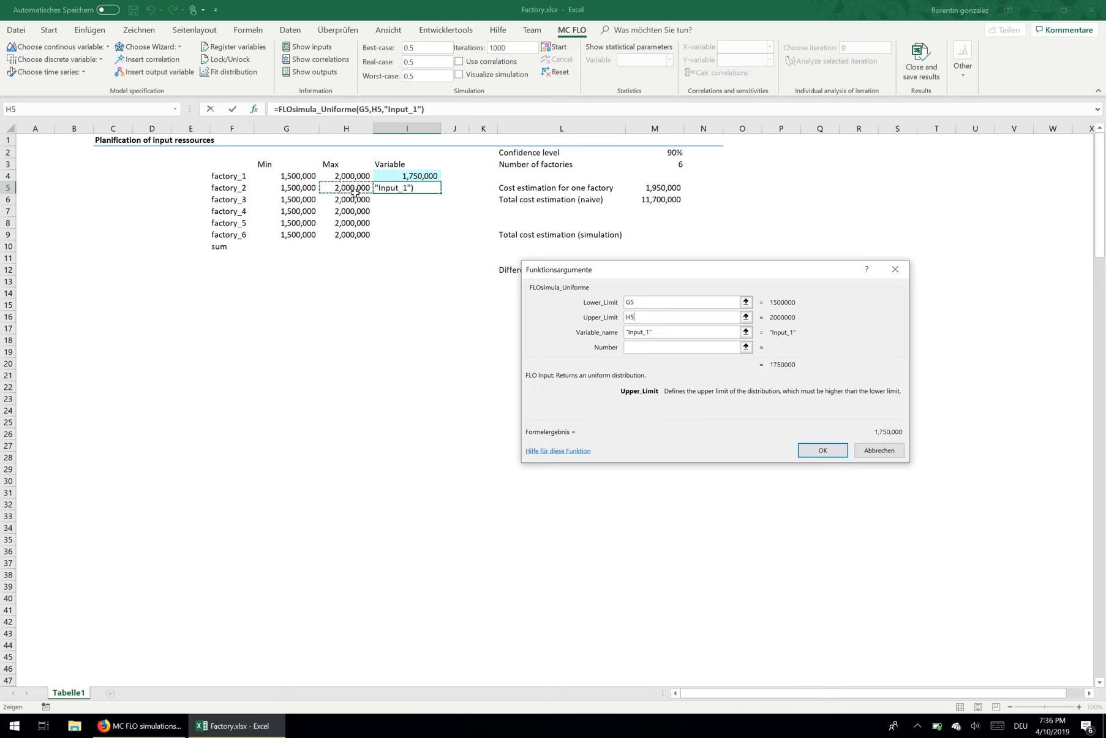
Step: Name the I5 variable "factory_2" and confirm the function arguments
{"action": "left_click", "coordinate": [650, 332]}
{"action": "key", "text": "BackSpace"}
{"action": "key", "text": "BackSpace"}
{"action": "key", "text": "BackSpace"}
{"action": "key", "text": "BackSpace"}
{"action": "key", "text": "BackSpace"}
{"action": "key", "text": "BackSpace"}
{"action": "key", "text": "BackSpace"}
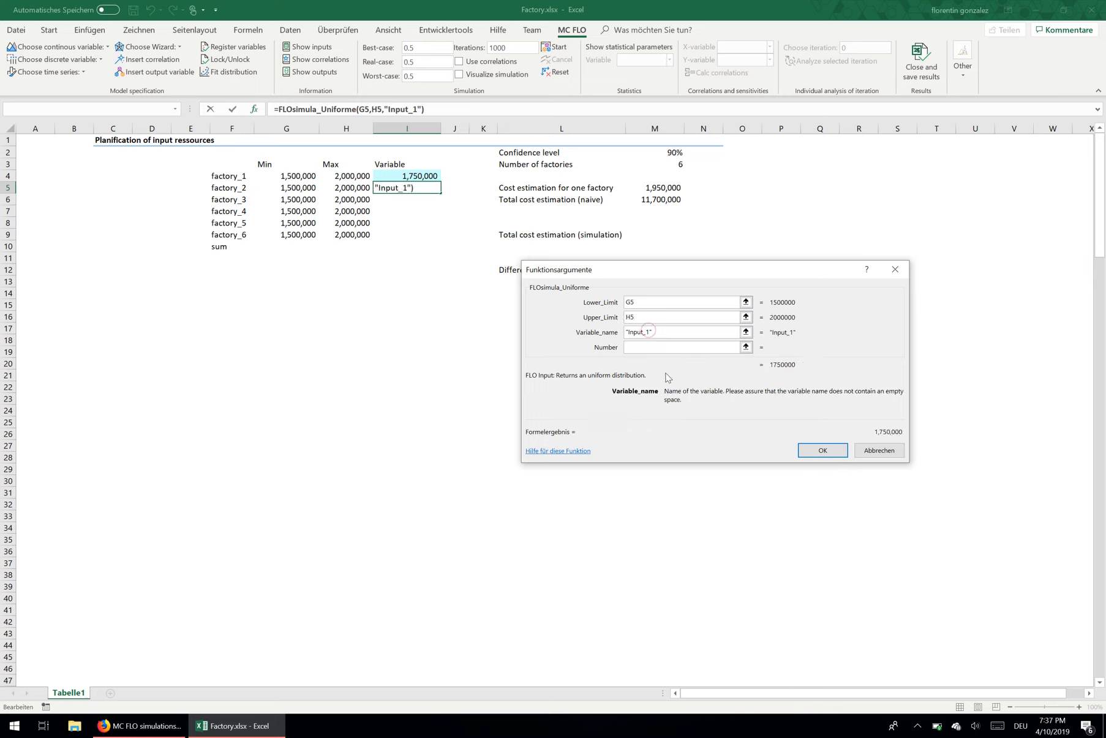
{"action": "type", "text": "factory"}
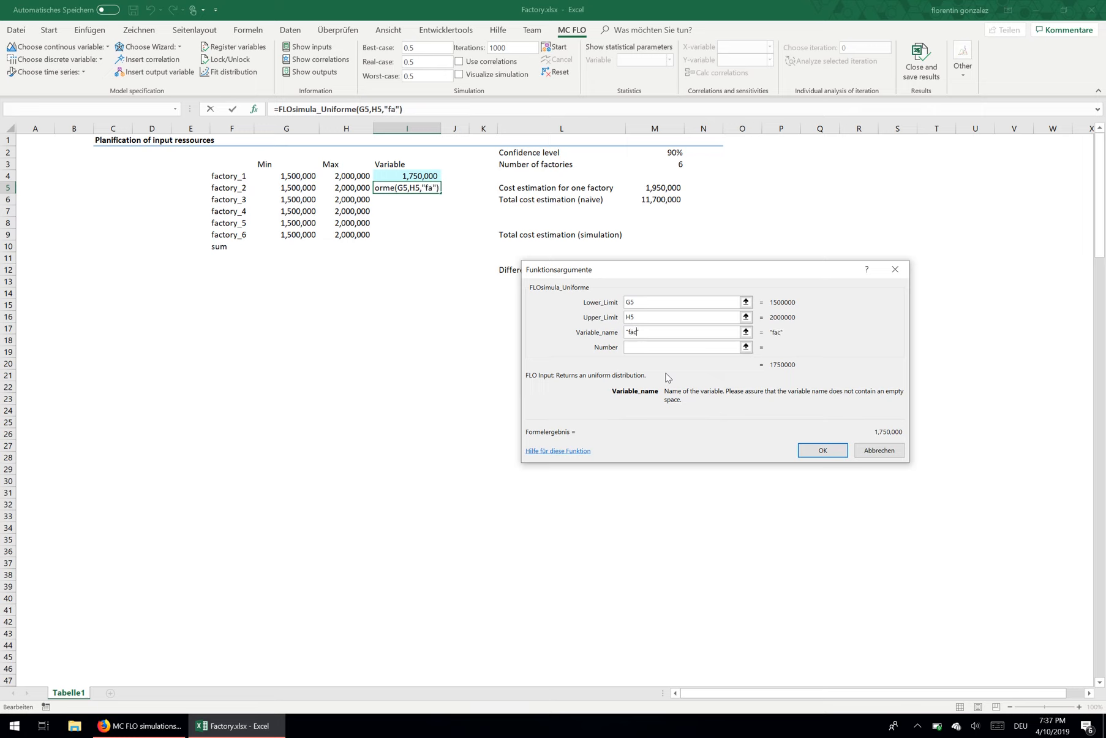
{"action": "type", "text": "_2"}
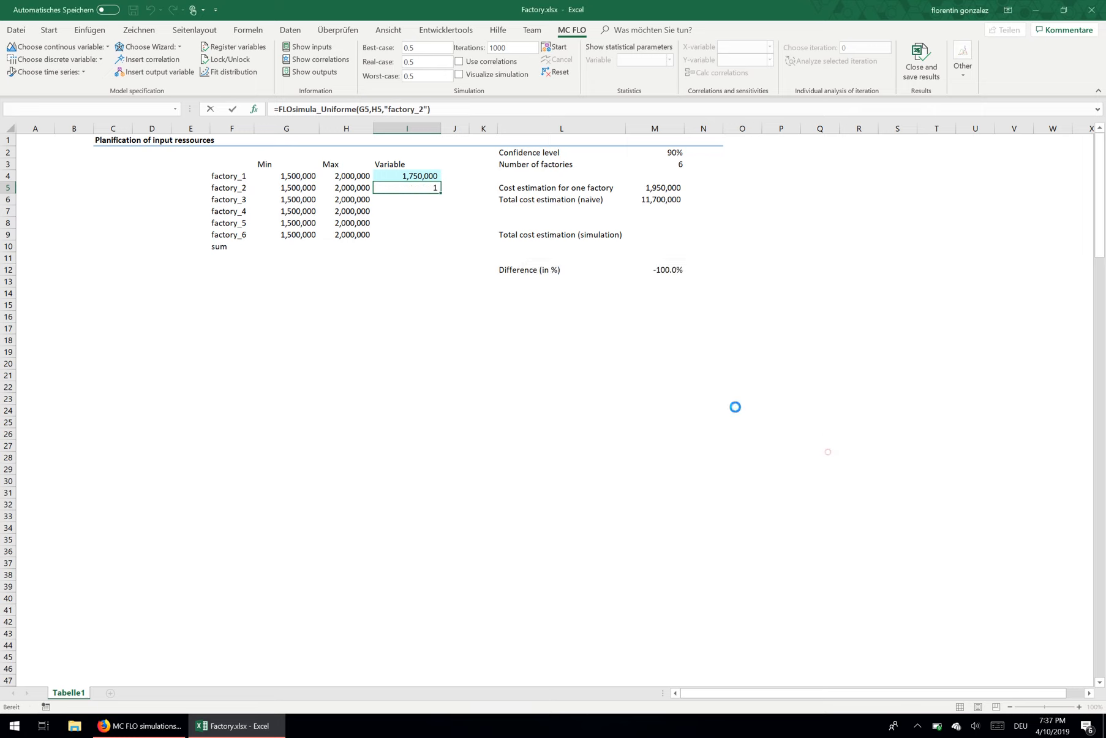
{"action": "left_click", "coordinate": [823, 451]}
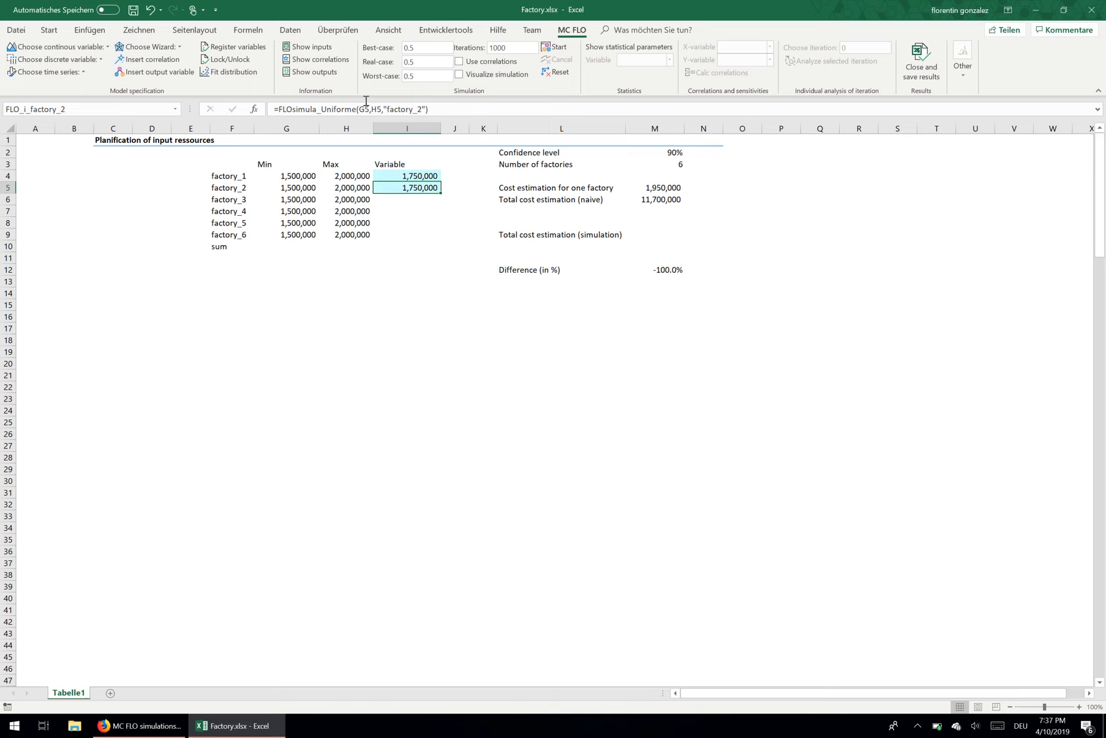
Step: Begin a formula in I6 with the FLOsimula_Uniforme function
{"action": "left_click", "coordinate": [420, 200]}
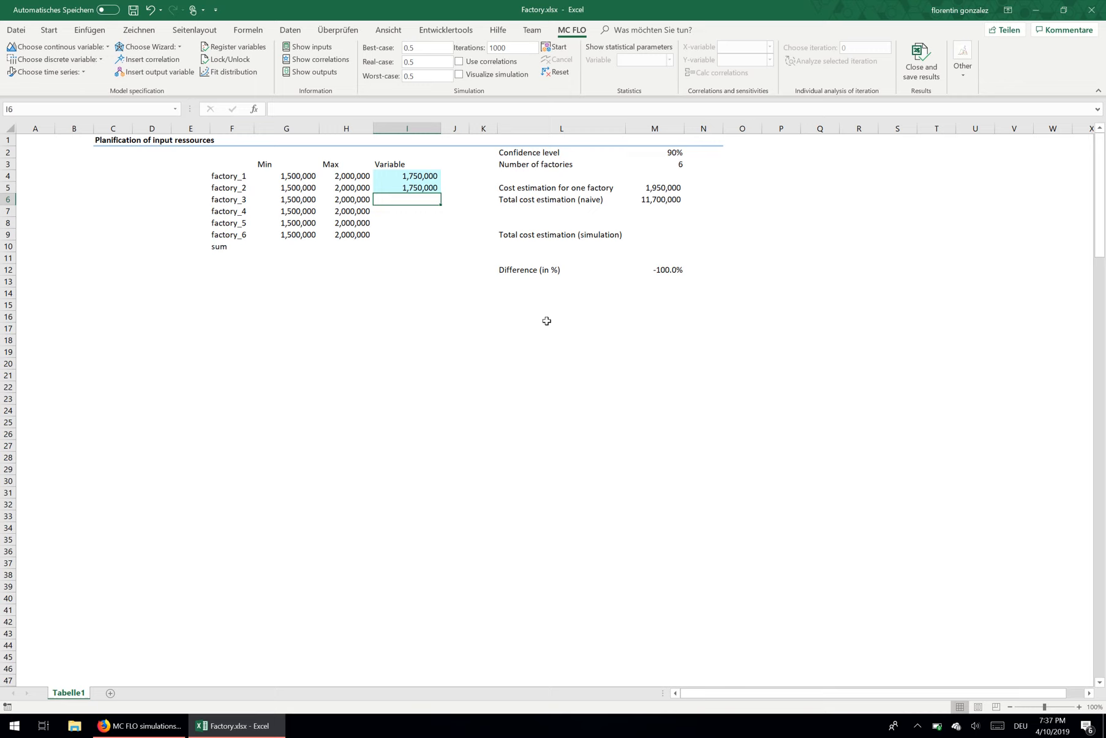
{"action": "type", "text": "=flo"}
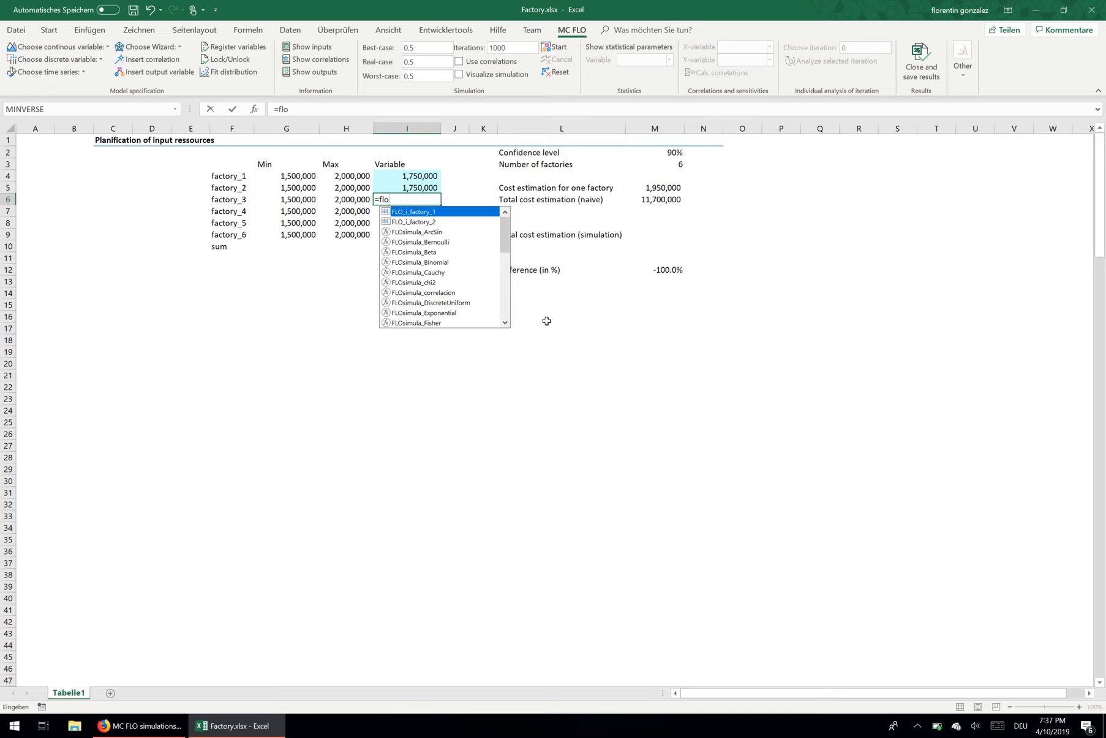
{"action": "type", "text": "simu"}
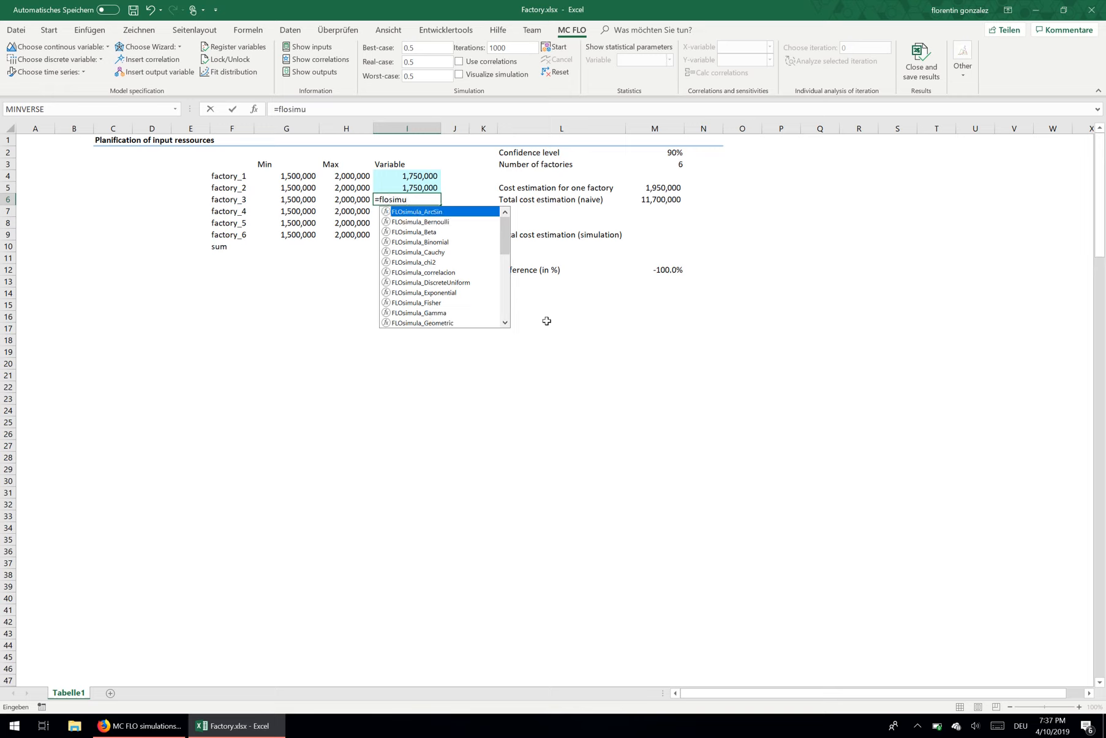
{"action": "type", "text": "la"}
{"action": "type", "text": "tio"}
{"action": "key", "text": "BackSpace"}
{"action": "key", "text": "BackSpace"}
{"action": "key", "text": "BackSpace"}
{"action": "type", "text": "_uni"}
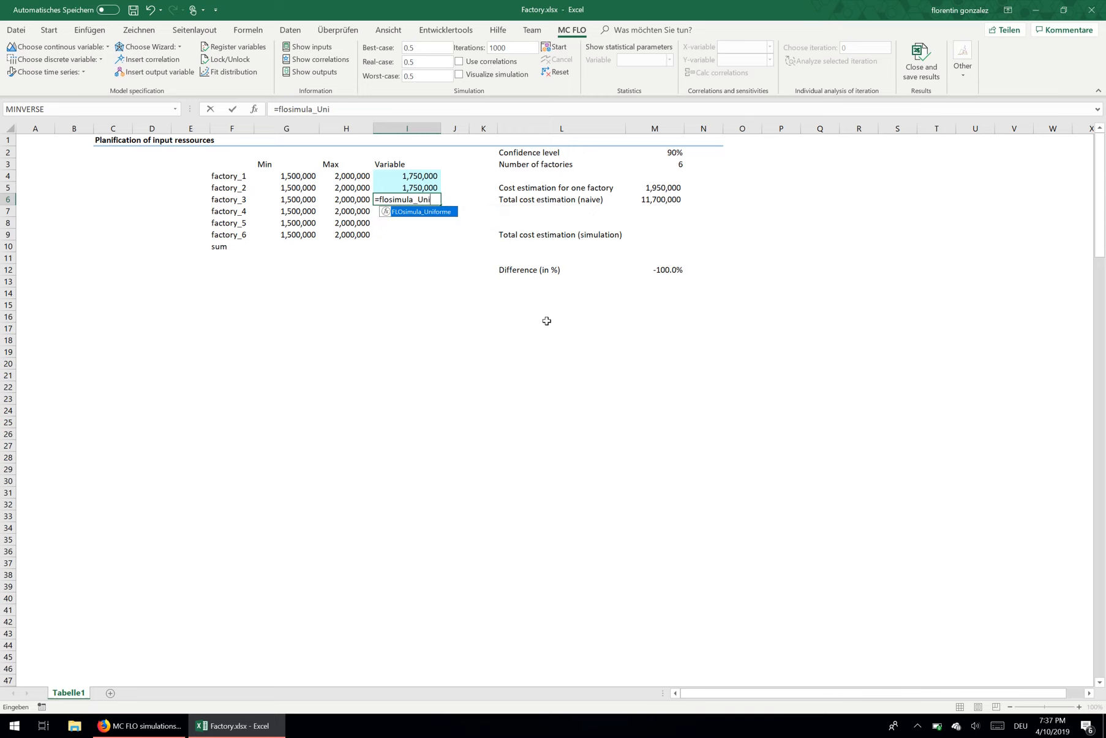
{"action": "double_click", "coordinate": [435, 212]}
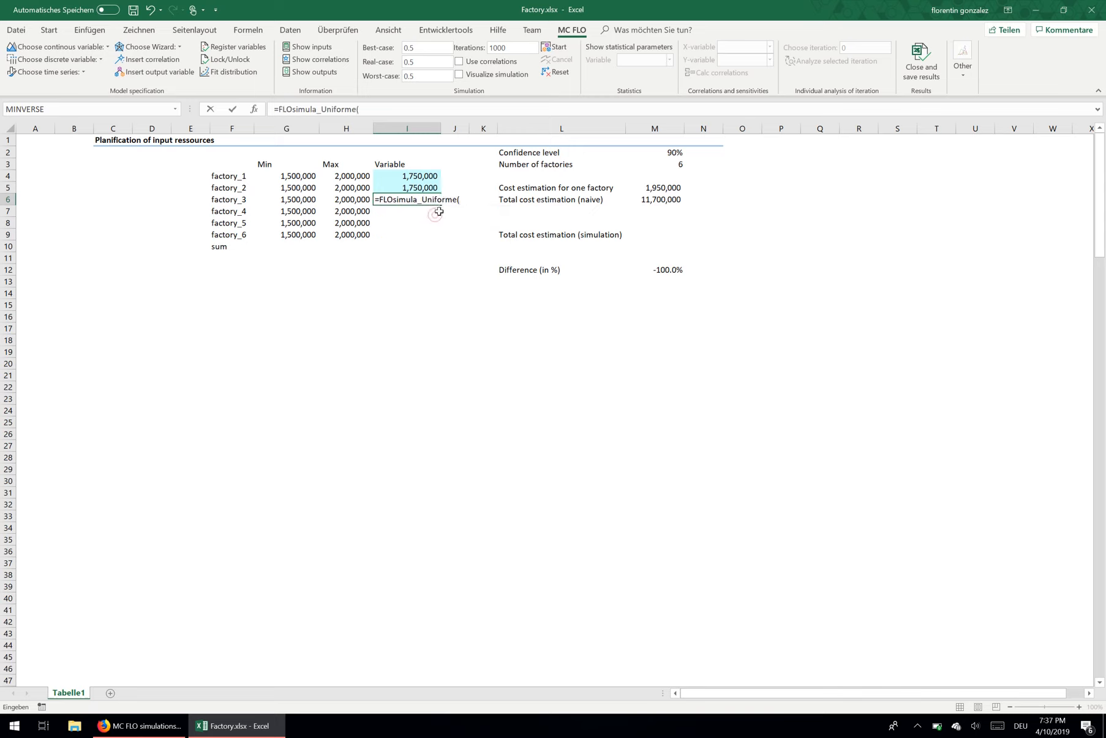
Step: Complete the I6 uniform formula with G6 and H6 as limits and F6 as name, and copy it down to I9
{"action": "left_click", "coordinate": [304, 198]}
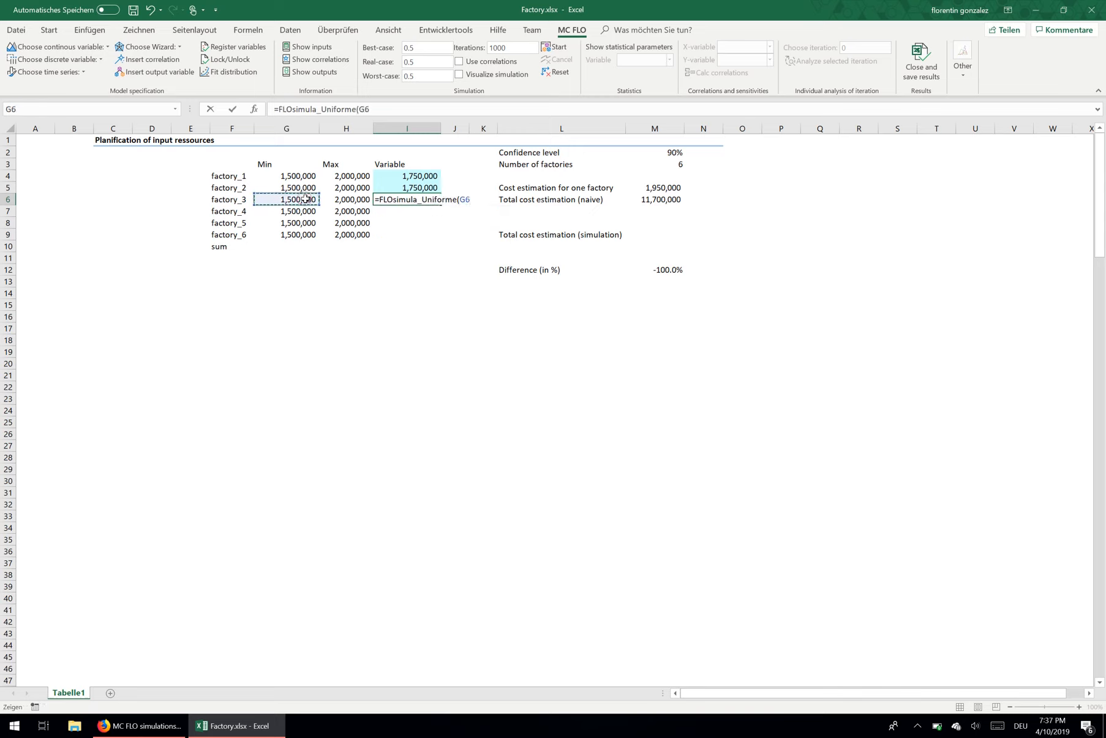
{"action": "type", "text": ","}
{"action": "left_click", "coordinate": [354, 198]}
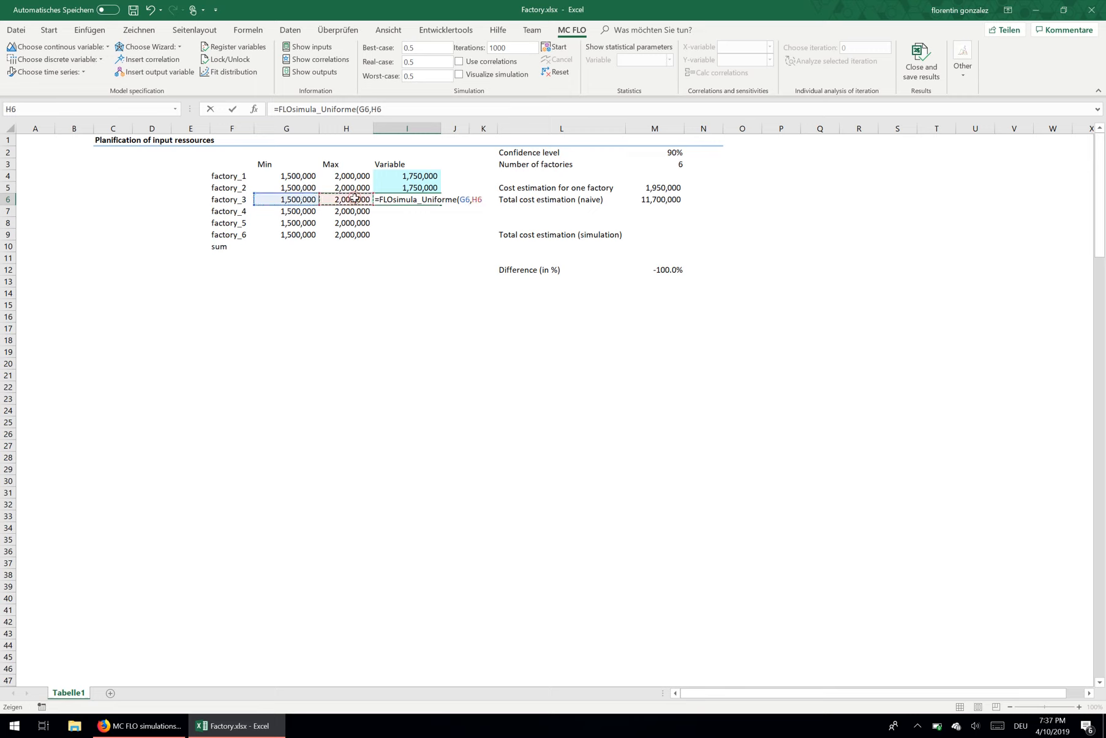
{"action": "type", "text": ","}
{"action": "left_click", "coordinate": [240, 197]}
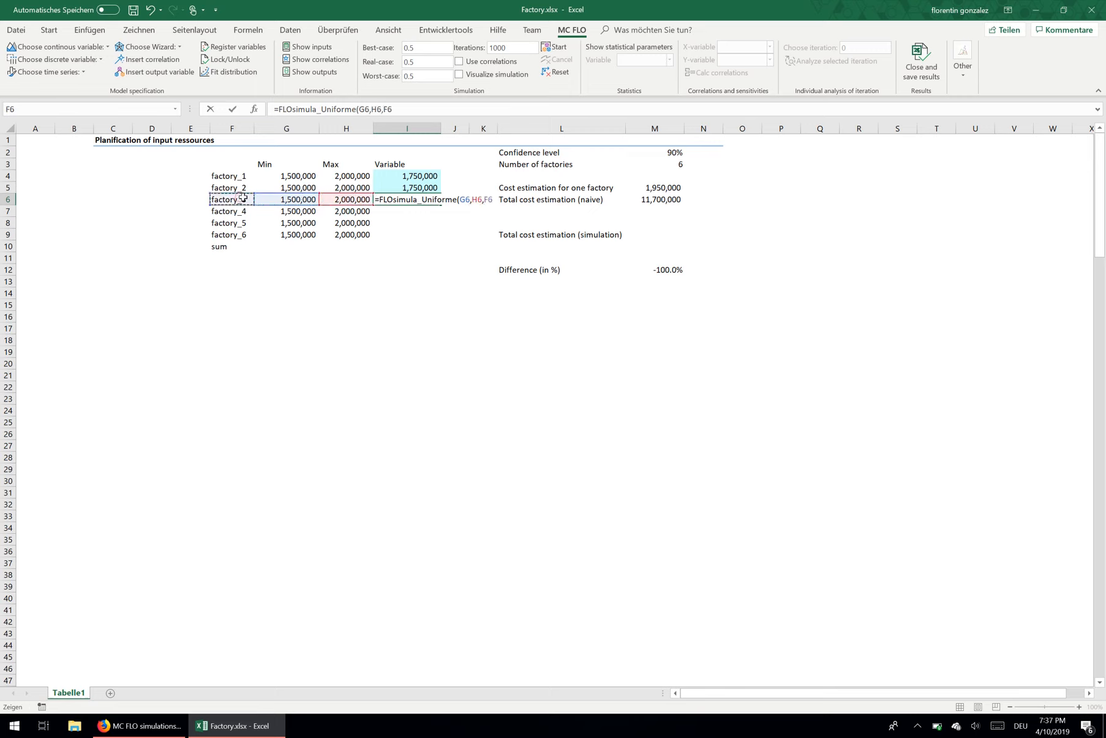
{"action": "key", "text": "Return"}
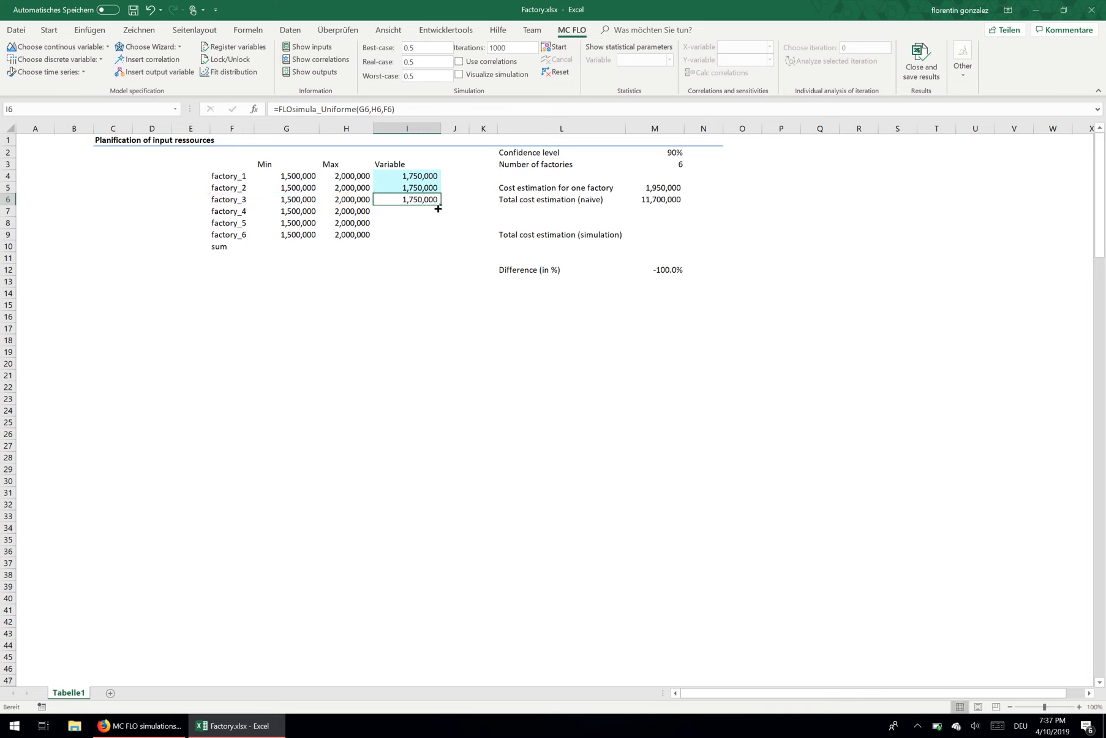
{"action": "left_click_drag", "start_coordinate": [438, 208], "coordinate": [438, 239]}
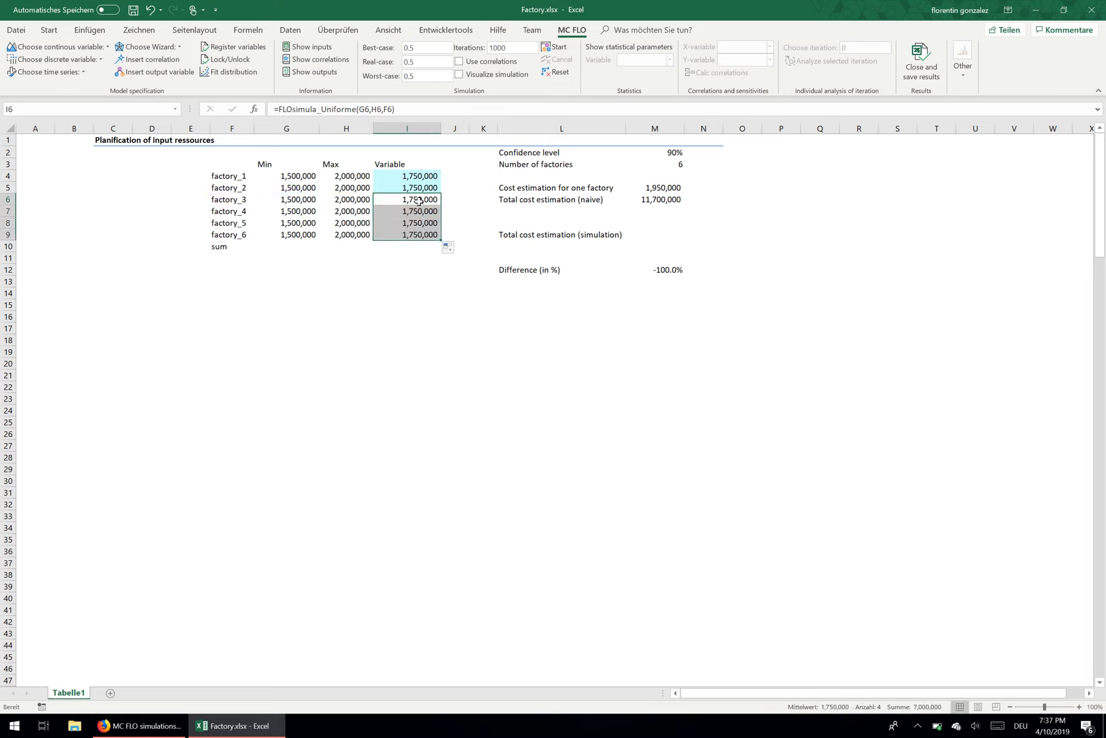
Step: Register the new variables in I6:I9 and review the list of input parameters
{"action": "left_click", "coordinate": [206, 49]}
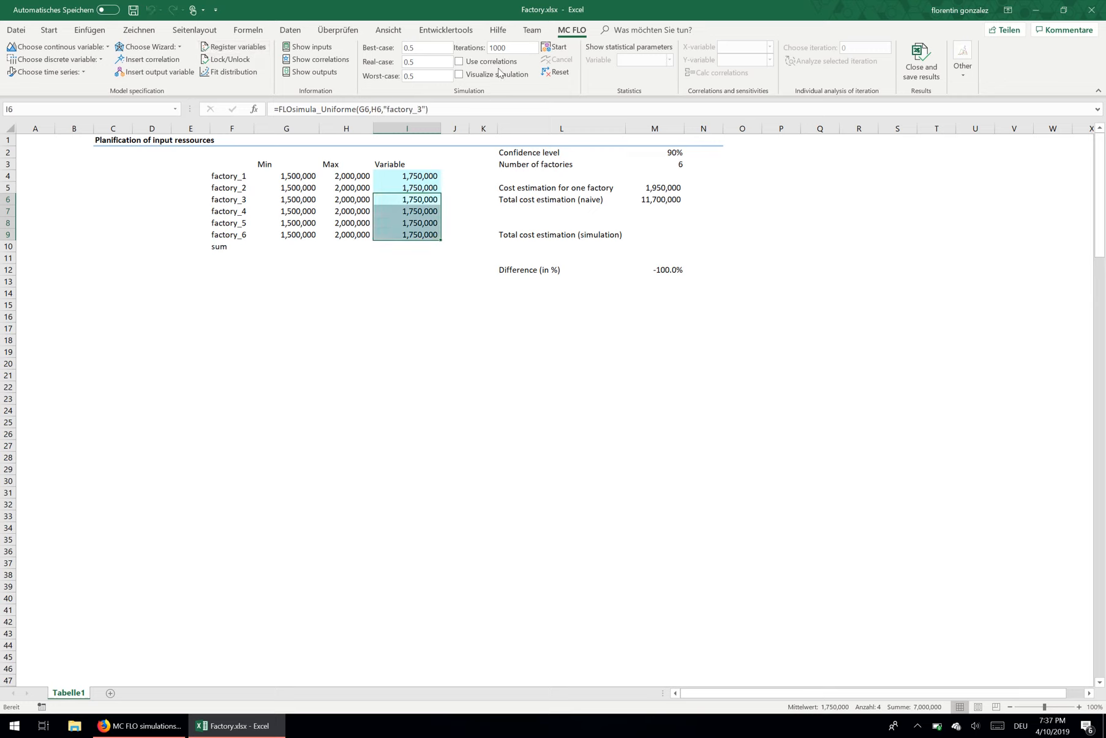
{"action": "left_click", "coordinate": [306, 49]}
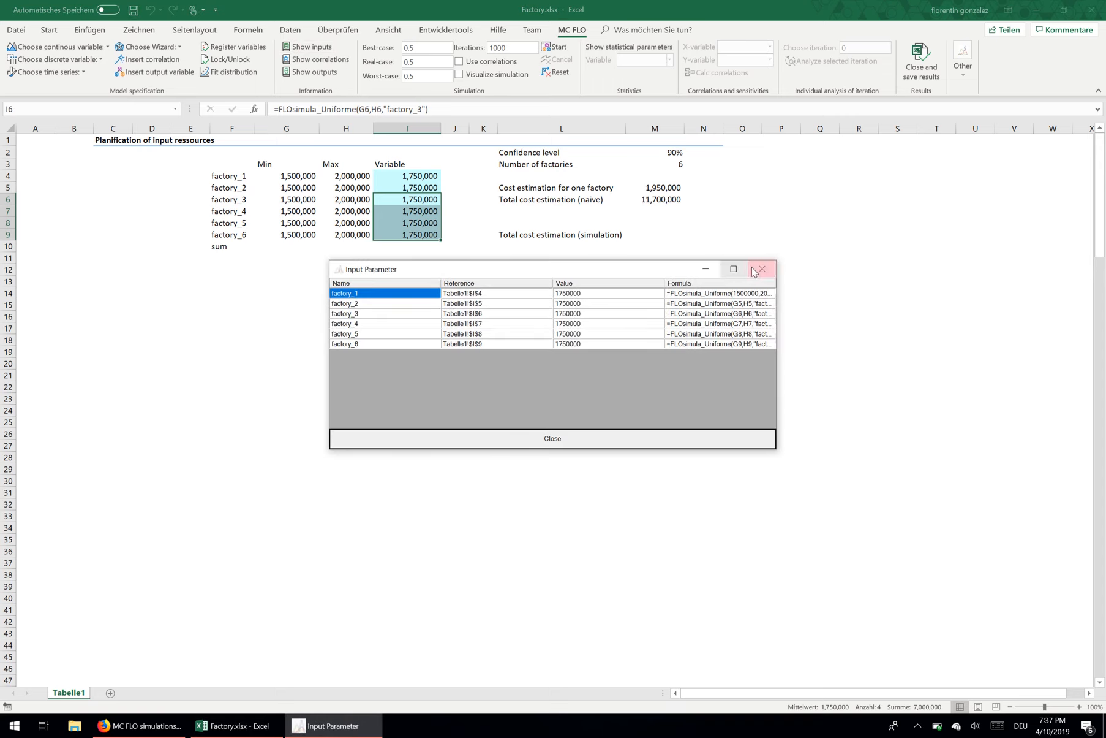
{"action": "left_click", "coordinate": [754, 271]}
Step: Run the simulation for the factory_1 variable in I4 and examine its distribution chart and percentiles
{"action": "left_click", "coordinate": [411, 250]}
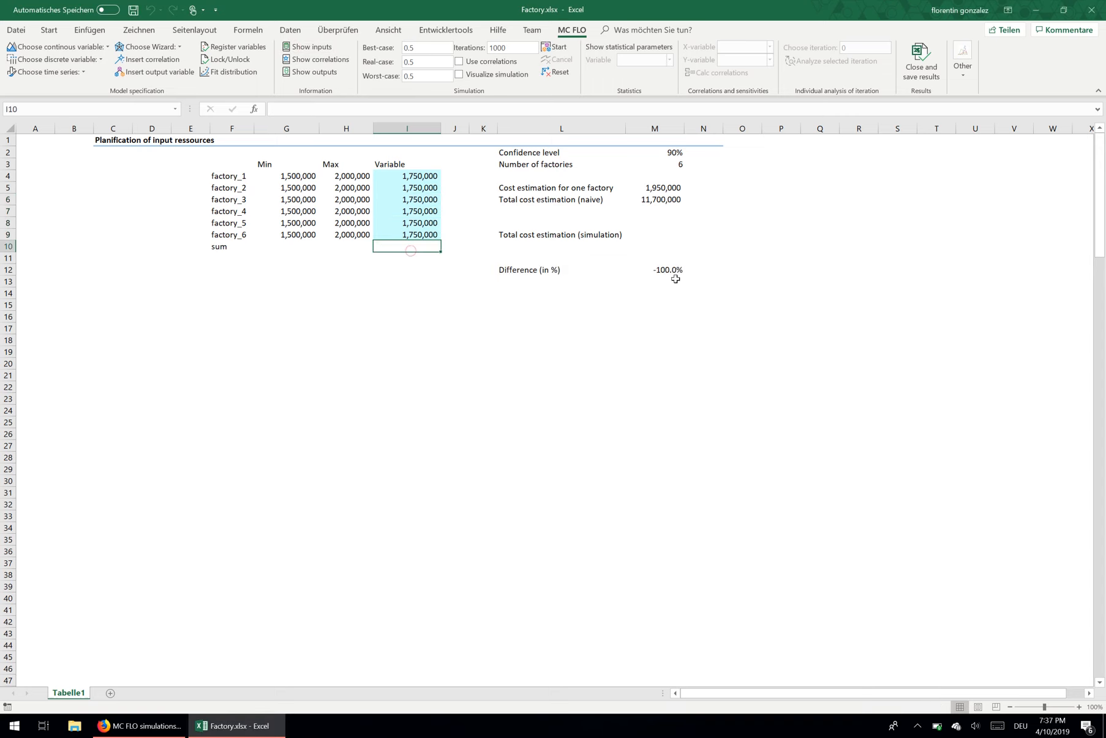
{"action": "key", "text": "Up"}
{"action": "key", "text": "Up"}
{"action": "key", "text": "Up"}
{"action": "key", "text": "Up"}
{"action": "key", "text": "Up"}
{"action": "key", "text": "Up"}
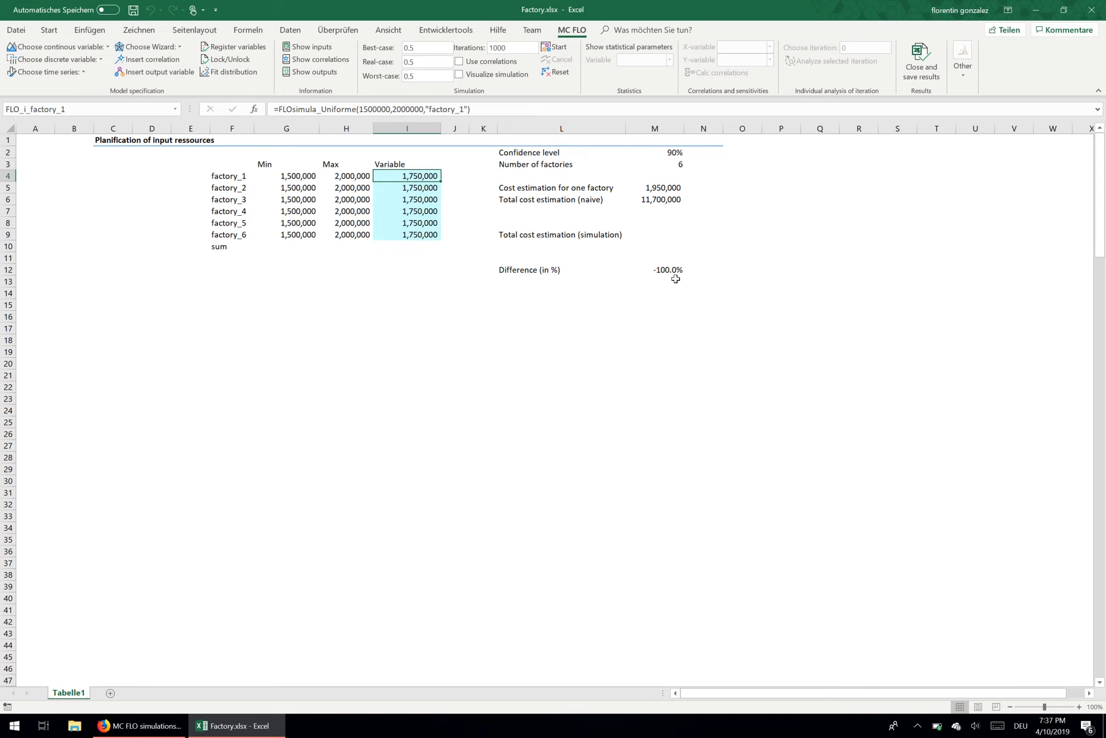
{"action": "left_click", "coordinate": [555, 49]}
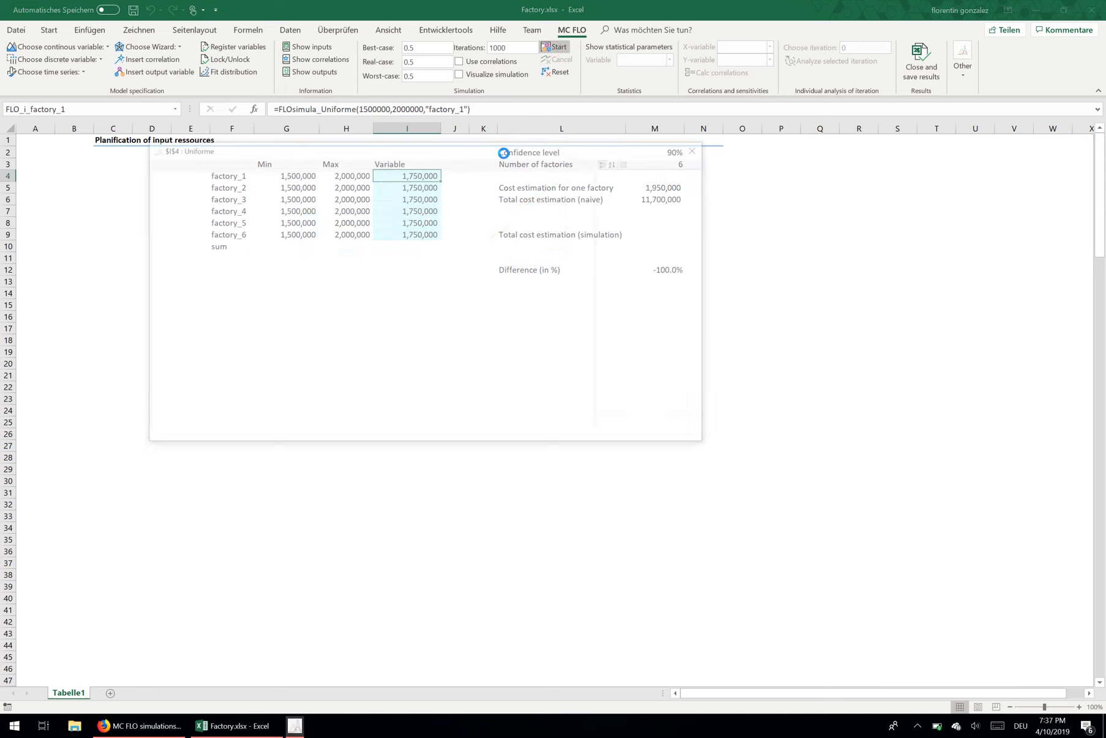
{"action": "left_click_drag", "start_coordinate": [439, 152], "coordinate": [562, 307]}
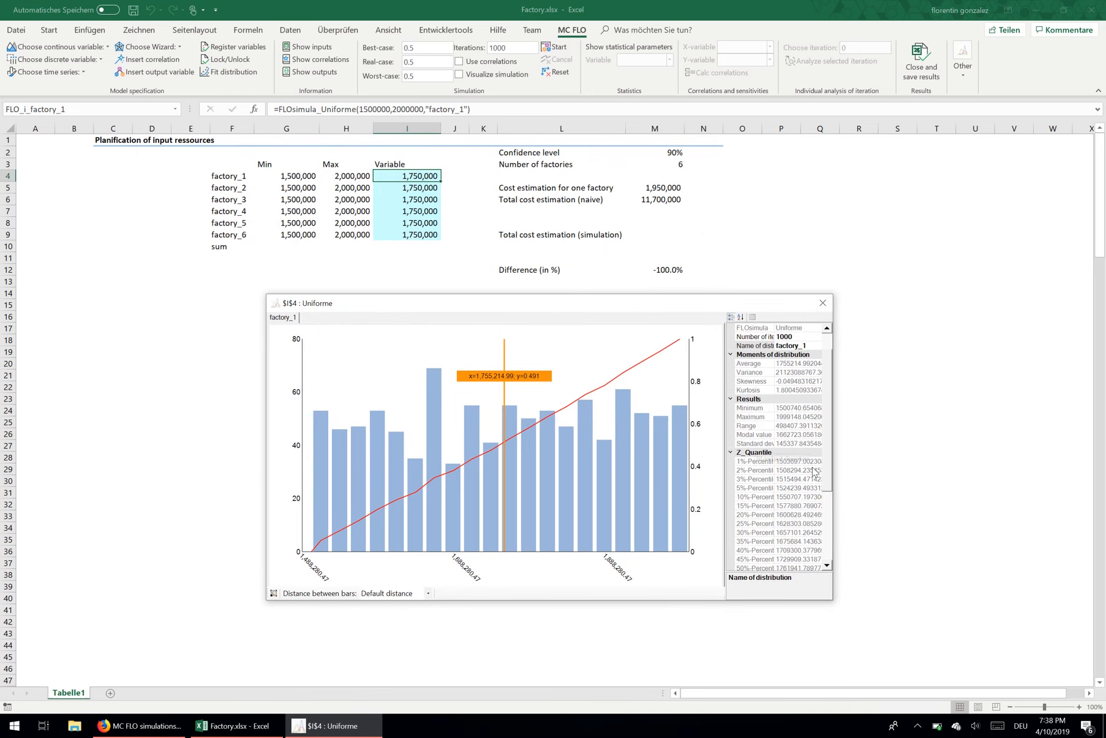
{"action": "scroll", "coordinate": [835, 476], "scroll_direction": "down", "scroll_amount": 1}
{"action": "scroll", "coordinate": [835, 475], "scroll_direction": "down", "scroll_amount": 4}
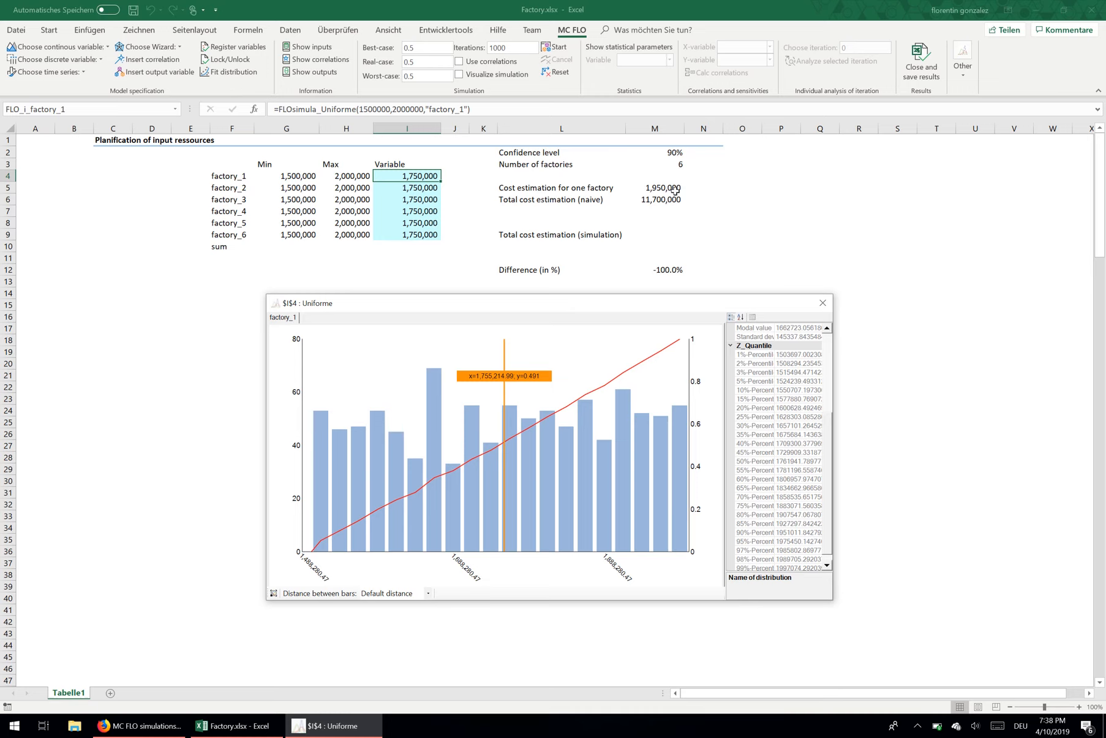
{"action": "left_click", "coordinate": [823, 302]}
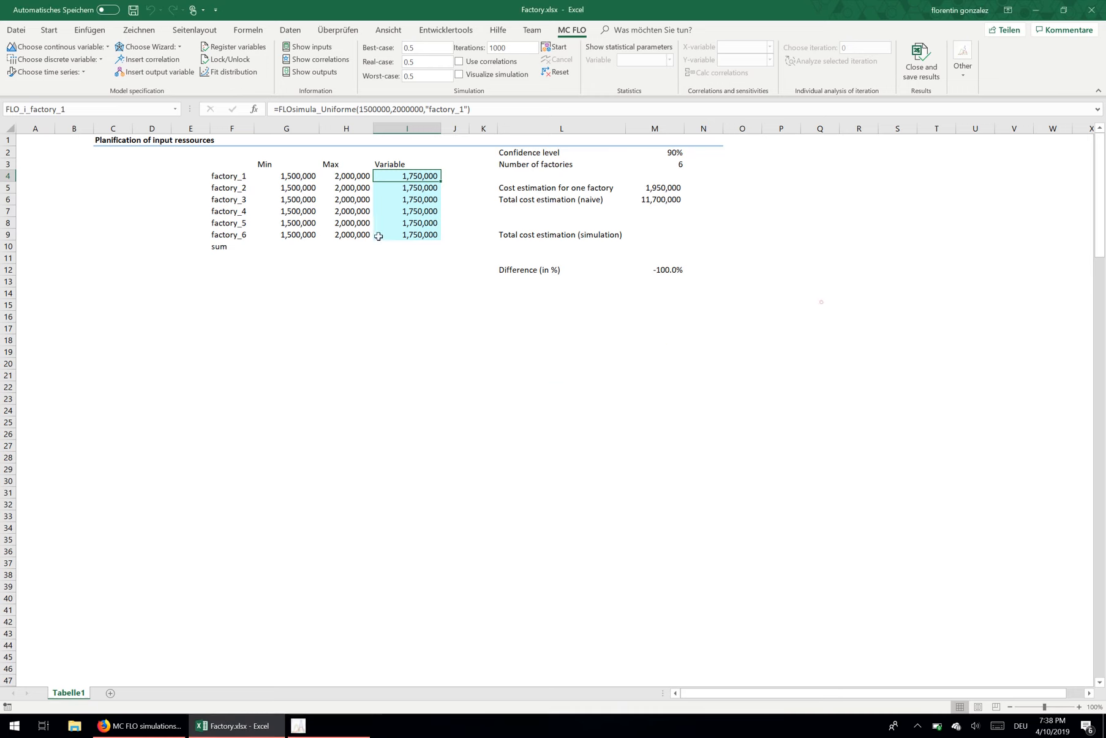
Step: Total the six factory variables in I10 with the formula =SUMME(I4:I9)
{"action": "left_click", "coordinate": [403, 247]}
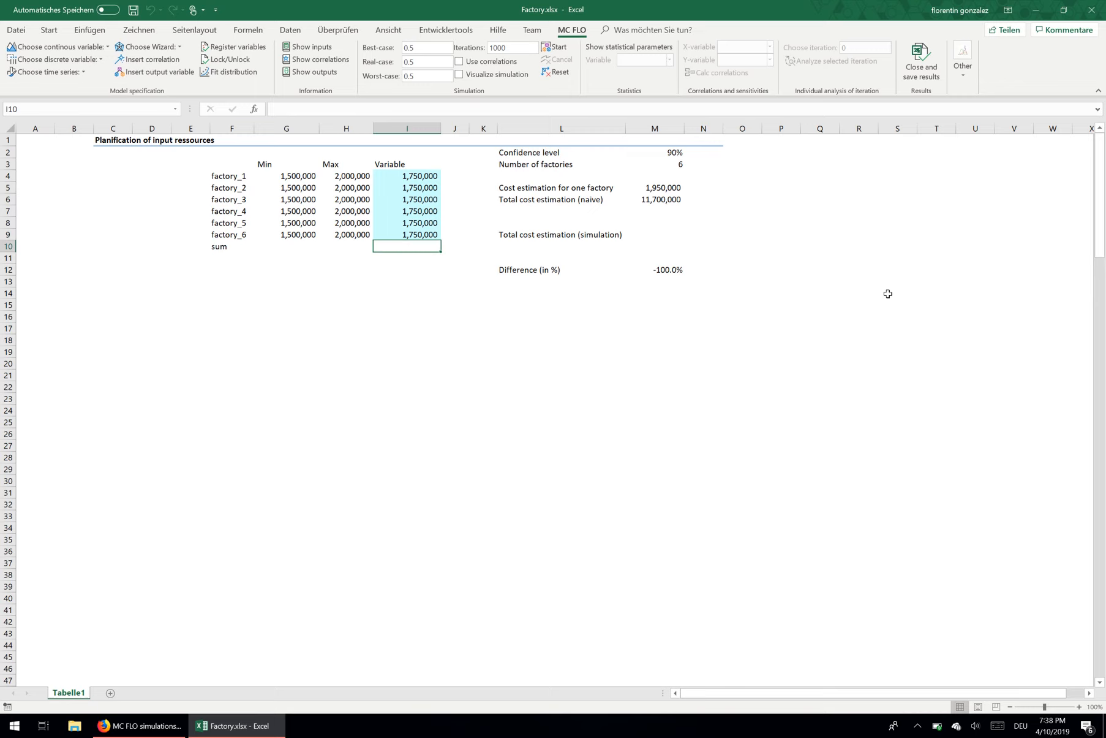
{"action": "type", "text": "=S"}
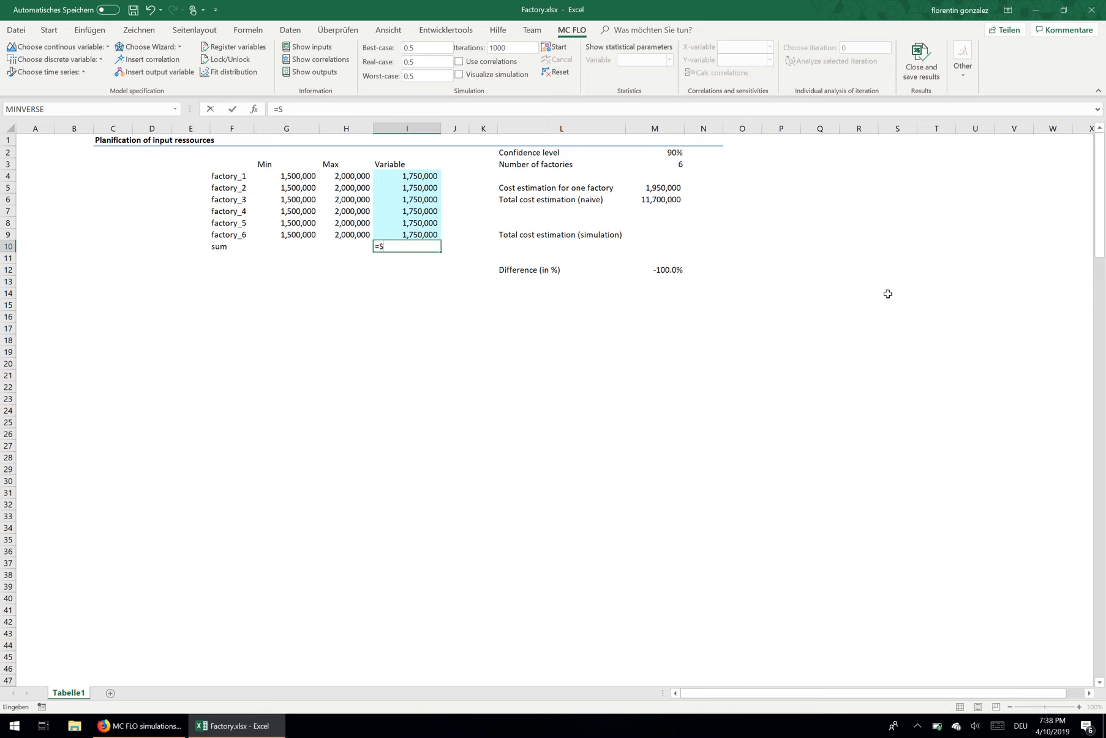
{"action": "type", "text": "umme"}
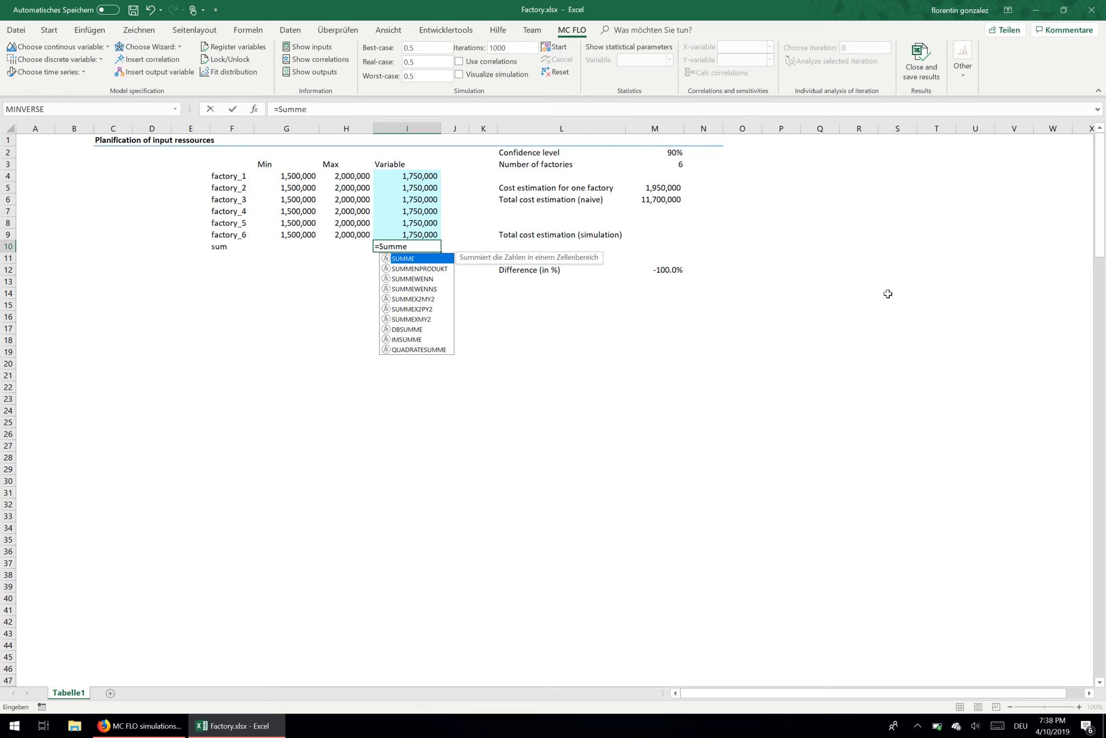
{"action": "type", "text": "("}
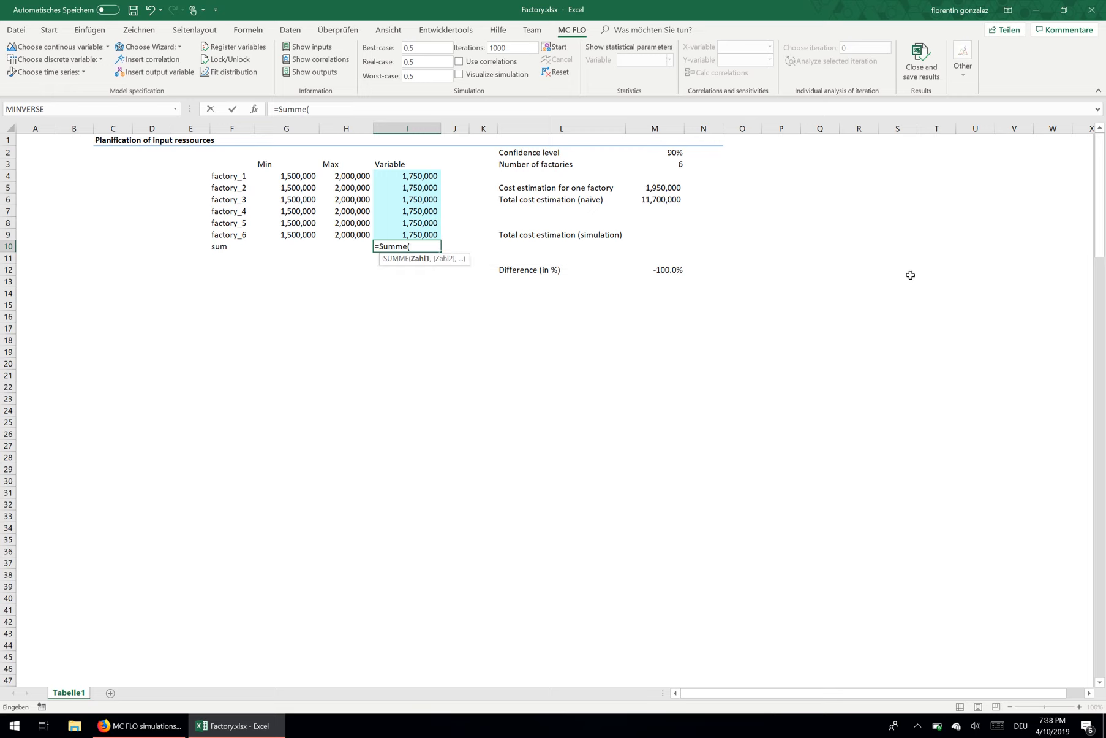
{"action": "left_click_drag", "start_coordinate": [394, 171], "coordinate": [411, 235]}
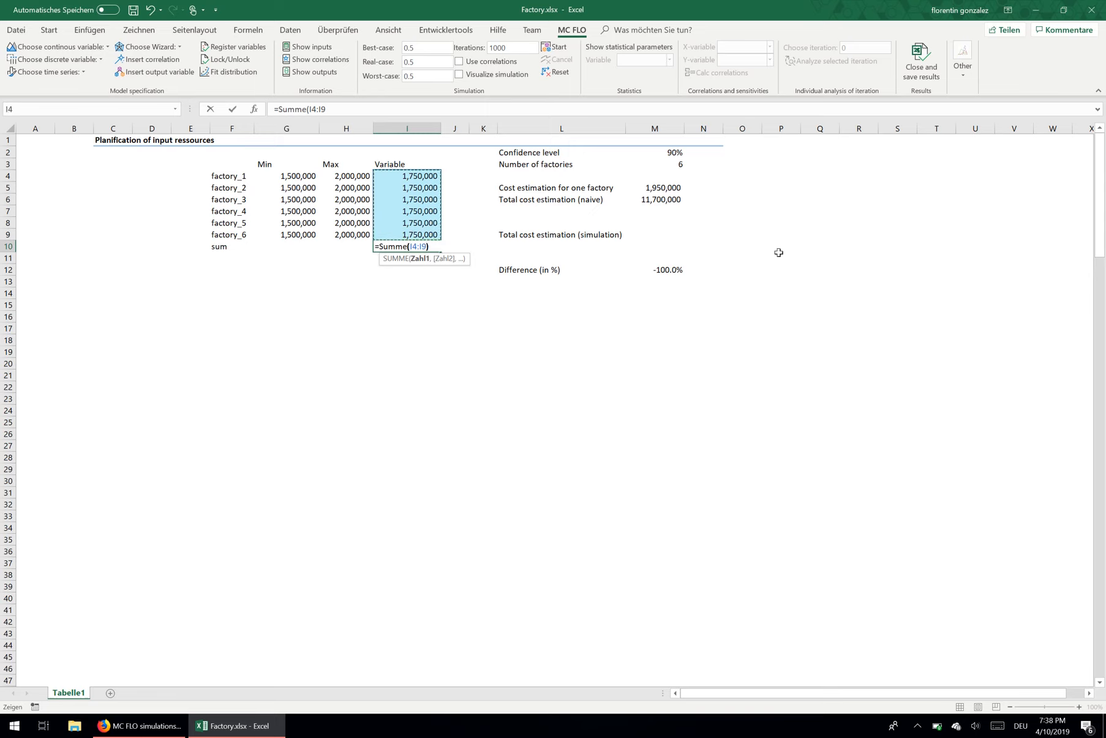
{"action": "key", "text": "ctrl+Return"}
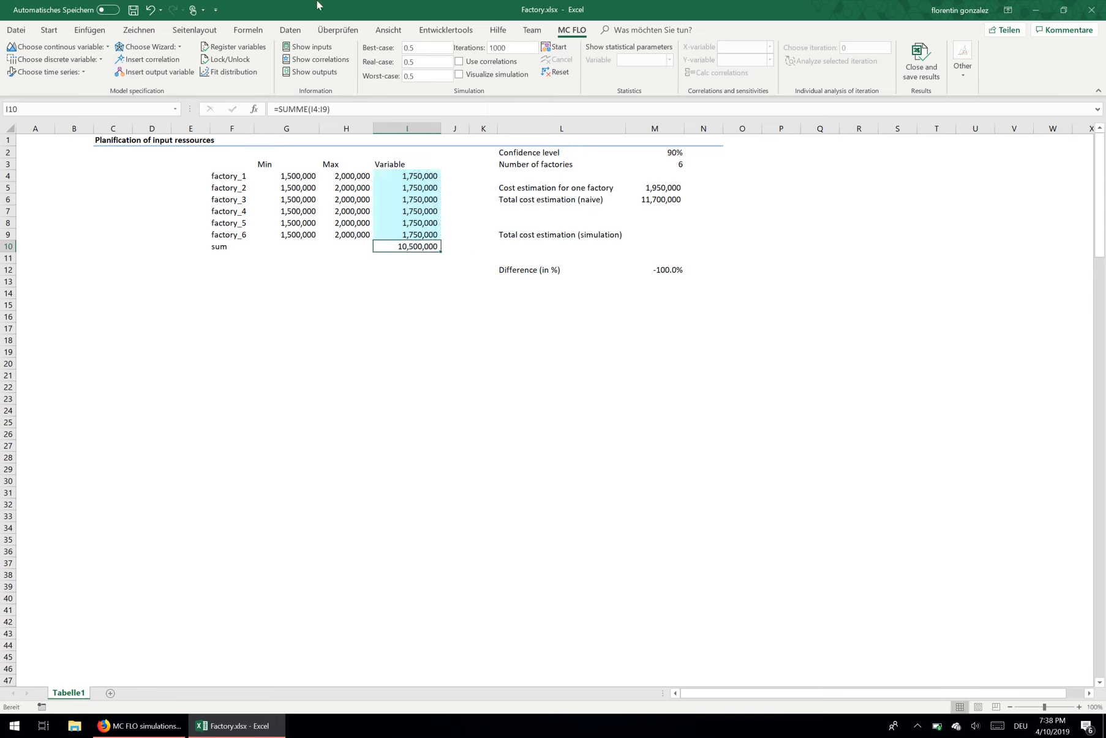
Step: Define the total in I10 as an output variable named "sum"
{"action": "left_click", "coordinate": [172, 72]}
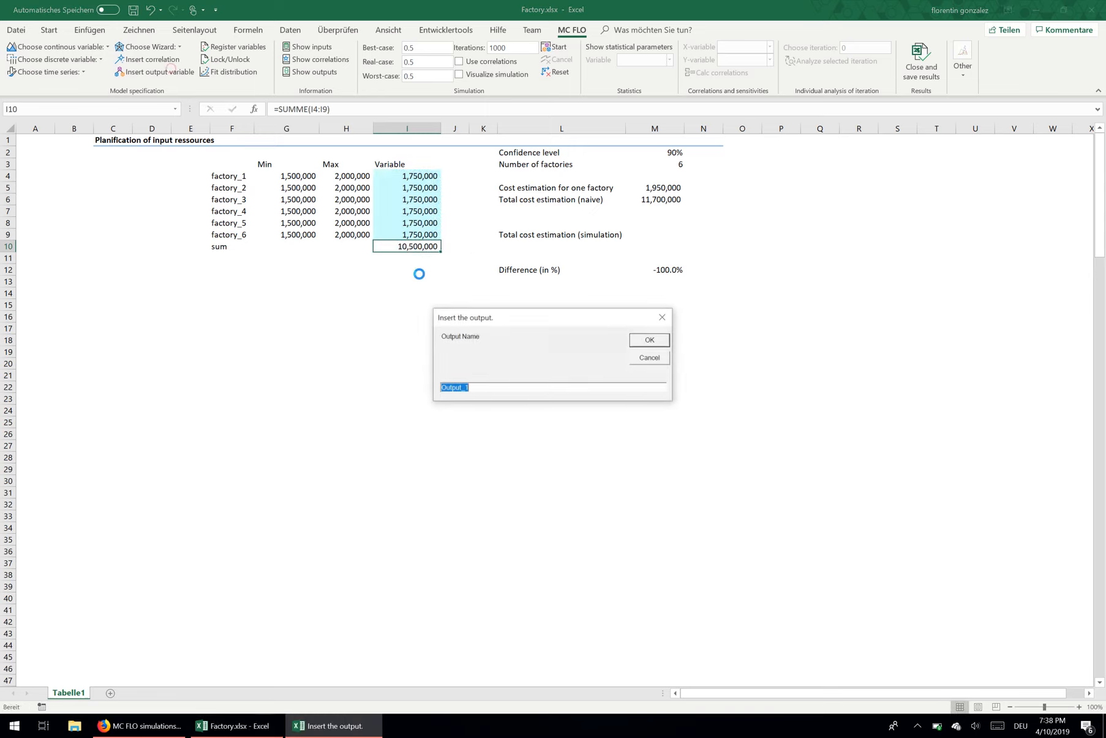
{"action": "type", "text": "sum"}
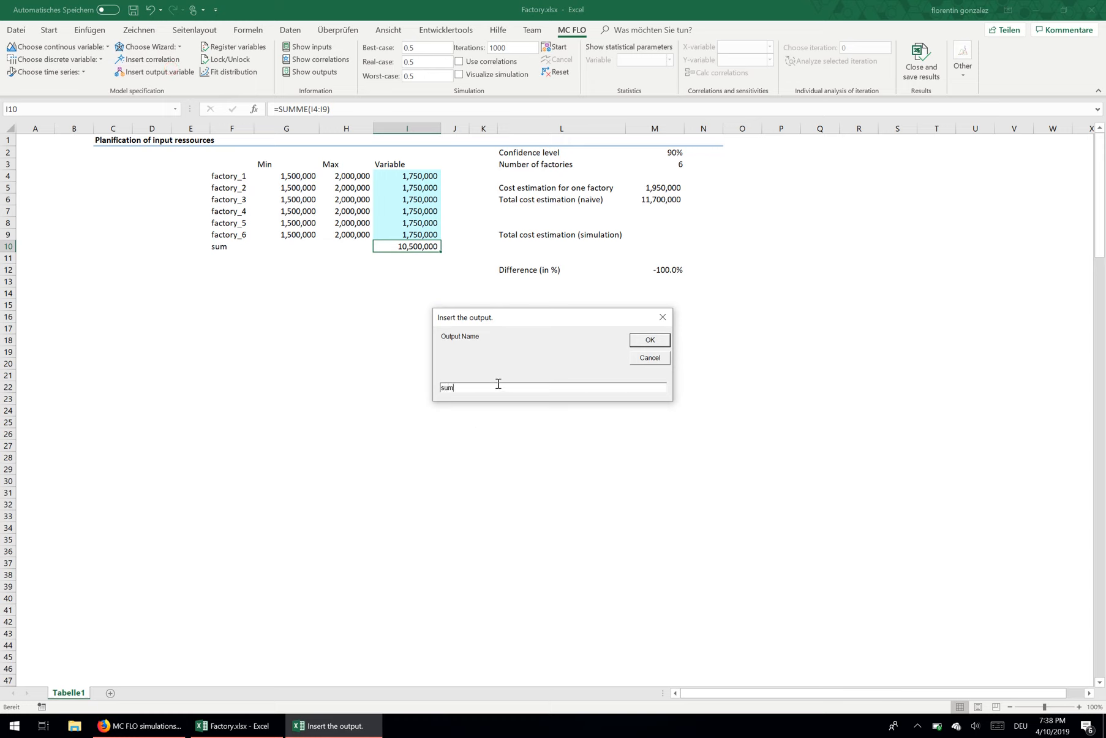
{"action": "key", "text": "Return"}
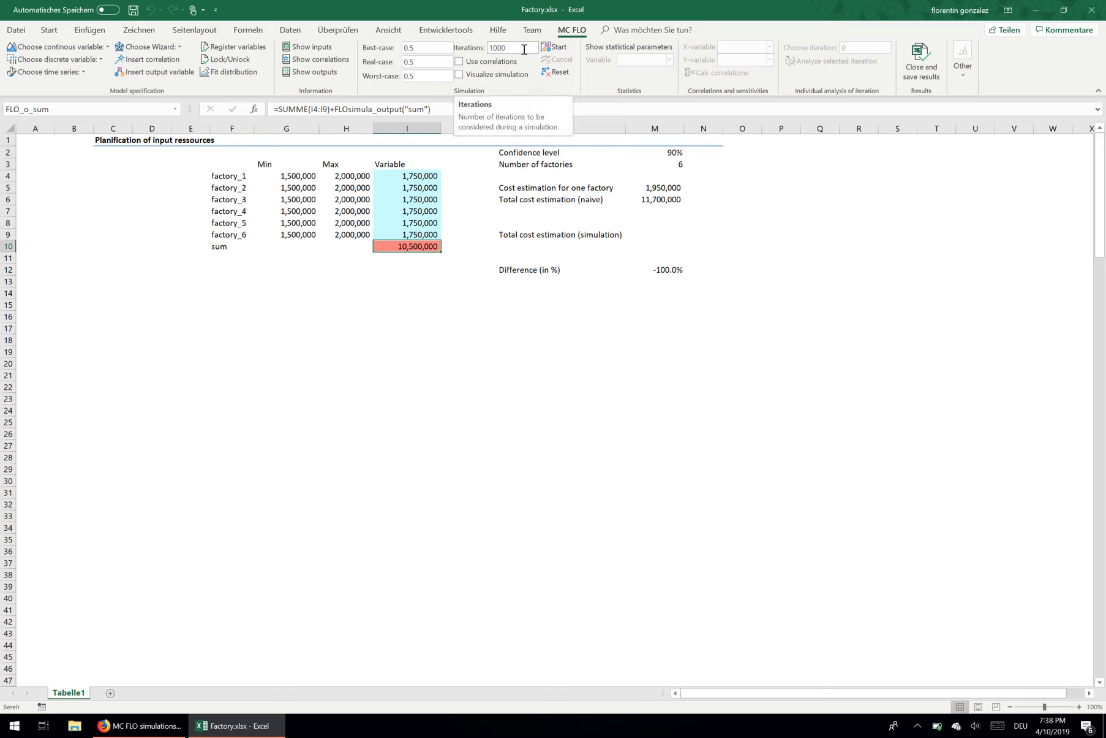
Step: Run the simulation for the "sum" output and examine the percentiles of its distribution
{"action": "left_click", "coordinate": [554, 47]}
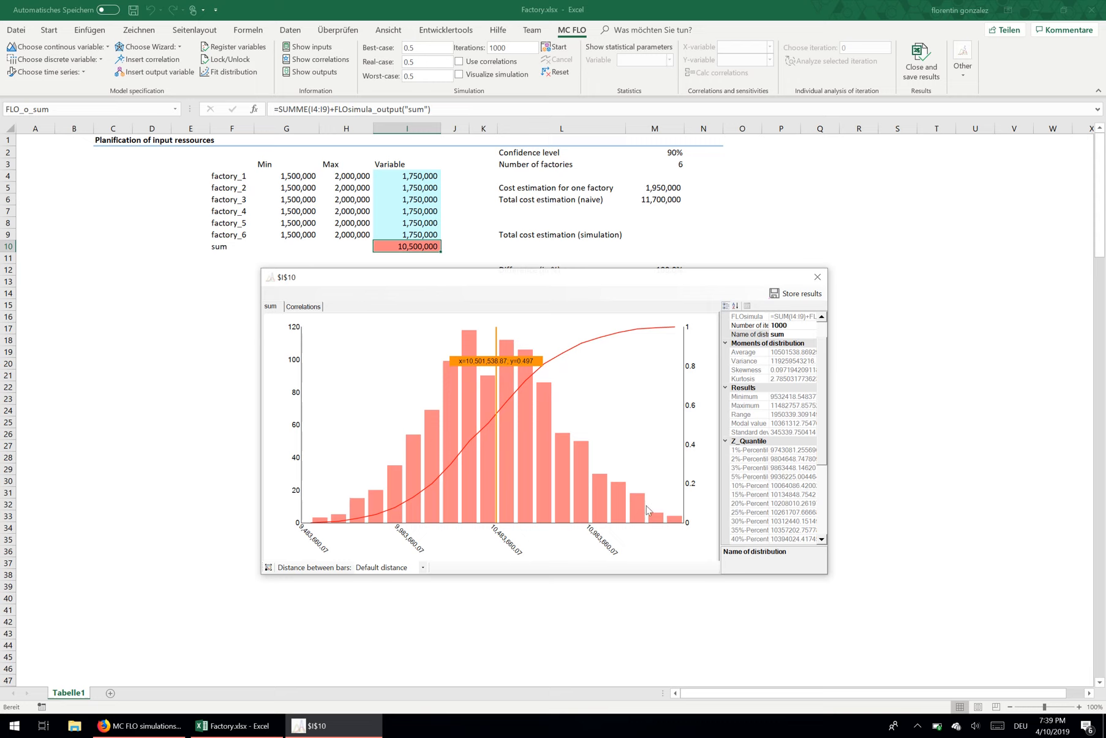
{"action": "left_click_drag", "start_coordinate": [826, 453], "coordinate": [824, 509]}
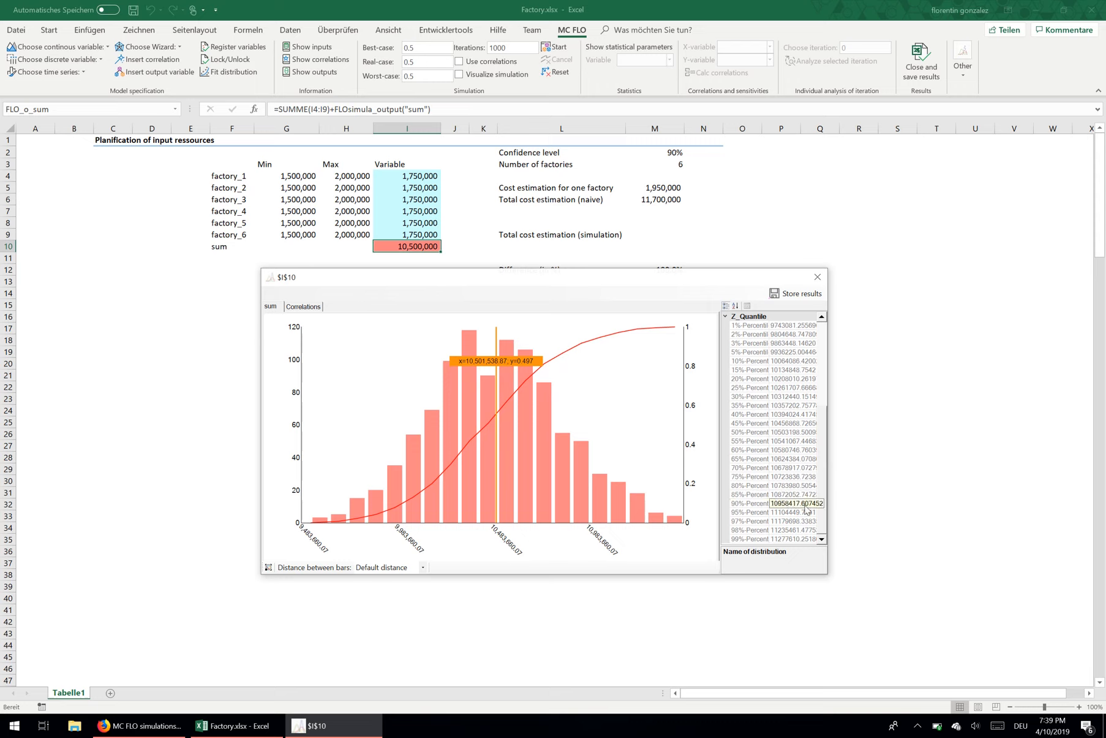
{"action": "left_click", "coordinate": [817, 277]}
Step: Enter =fMC_Percentile("sum",M2) in M9 as the simulated total cost estimation at the given confidence level
{"action": "left_click", "coordinate": [655, 236]}
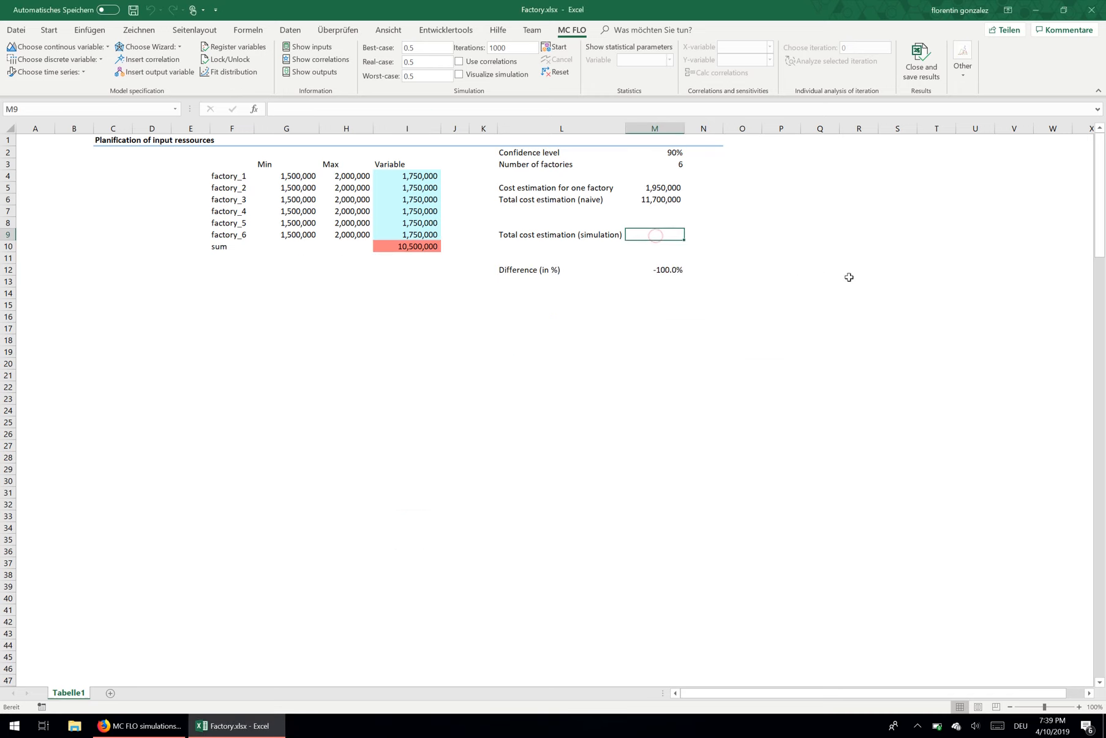
{"action": "type", "text": "=fmc"}
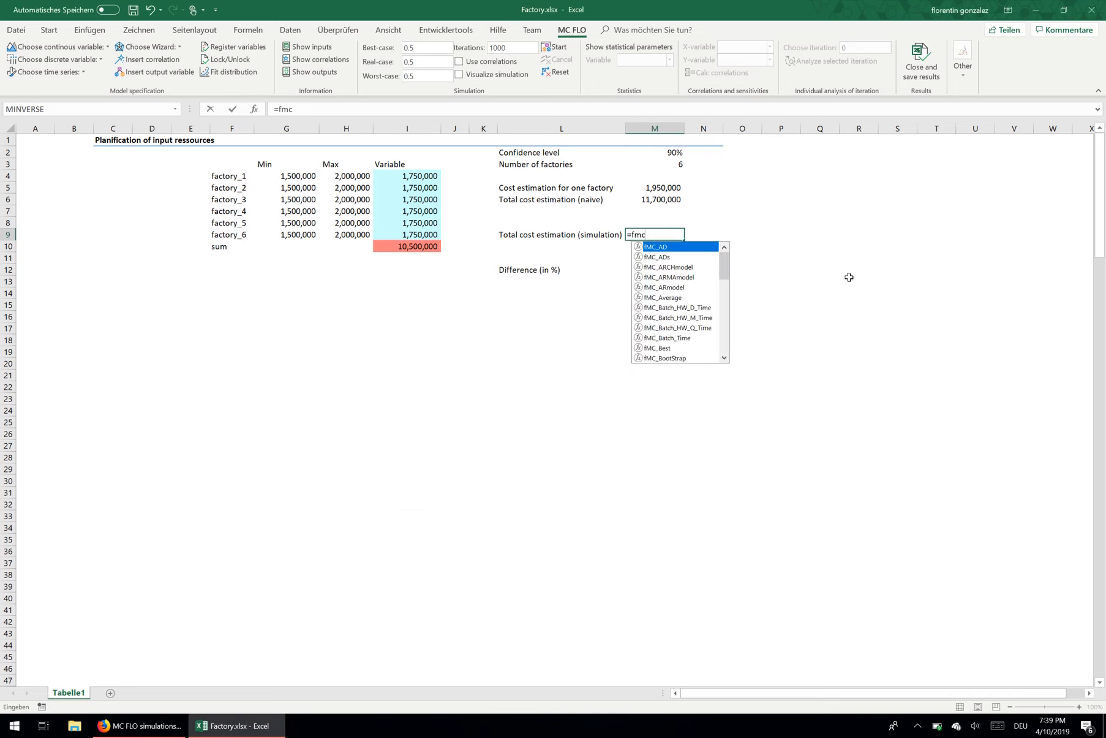
{"action": "type", "text": "_Per"}
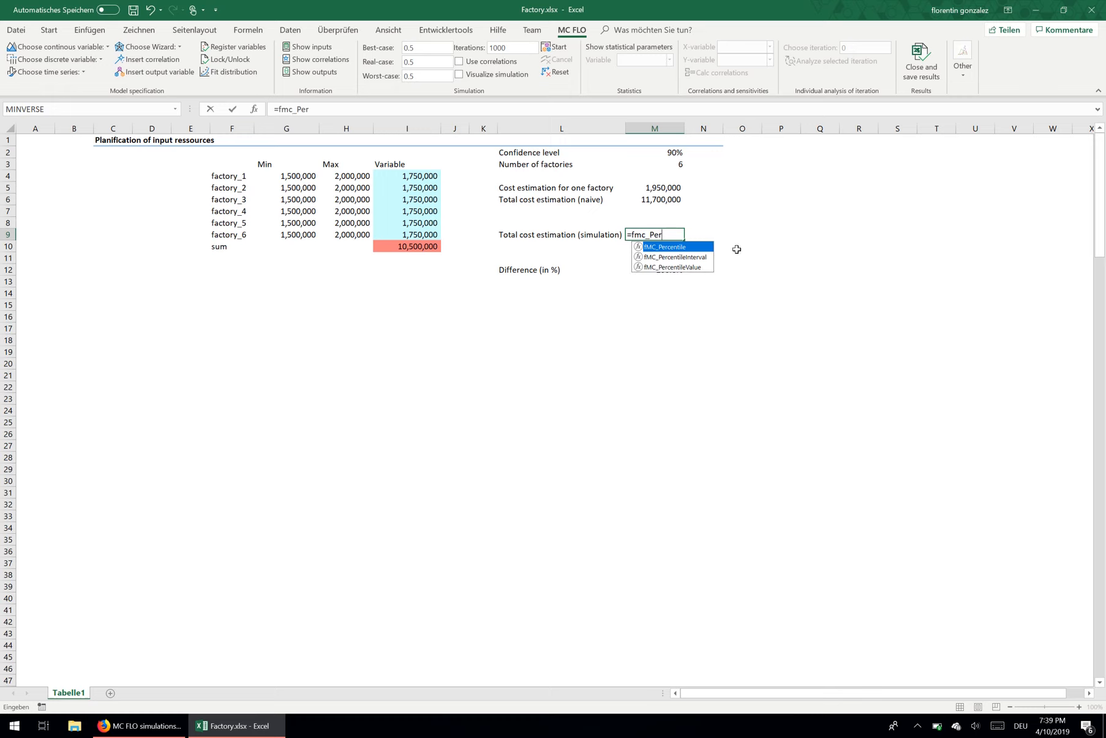
{"action": "double_click", "coordinate": [685, 246]}
{"action": "type", "text": "(("}
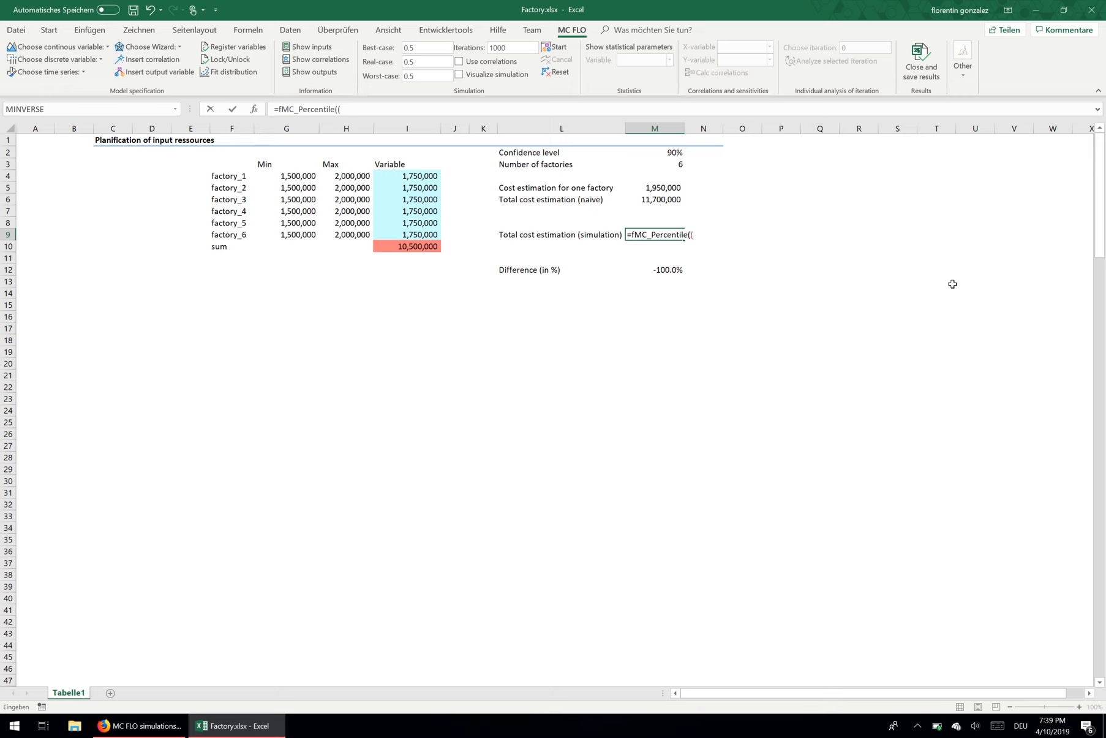
{"action": "type", "text": "\"sum"}
{"action": "left_click", "coordinate": [343, 108]}
{"action": "key", "text": "BackSpace"}
{"action": "type", "text": ","}
{"action": "left_click", "coordinate": [654, 152]}
{"action": "type", "text": ")"}
{"action": "key", "text": "ctrl+Return"}
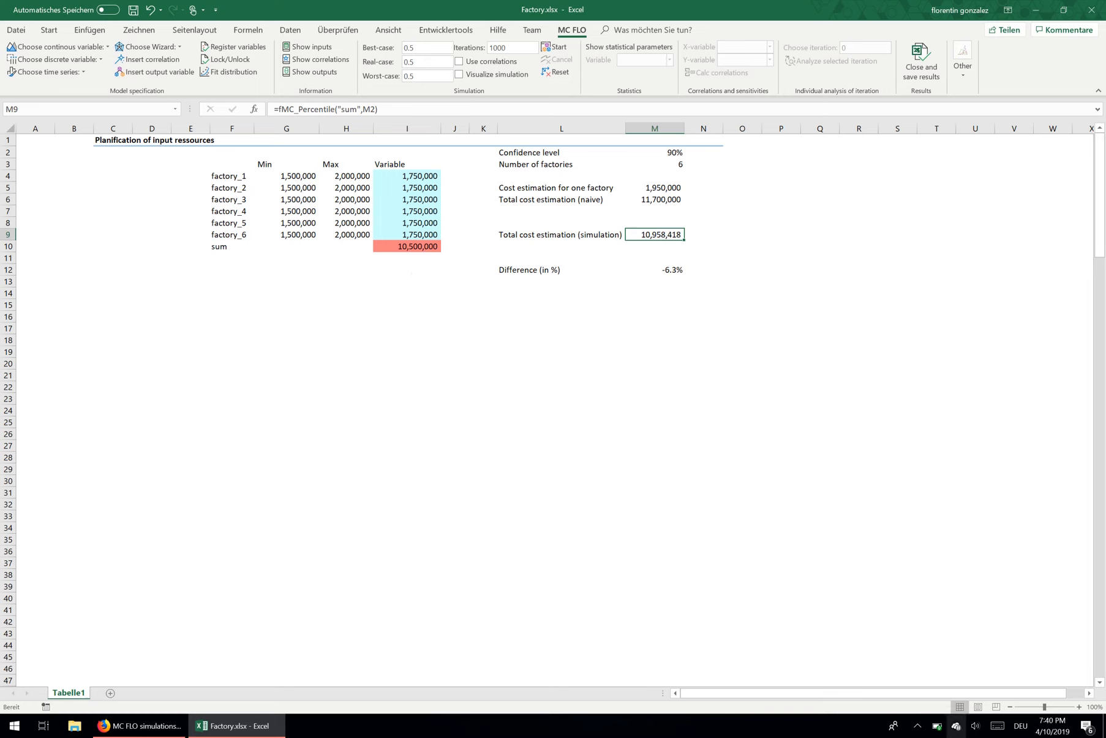
{"action": "left_click", "coordinate": [917, 725]}
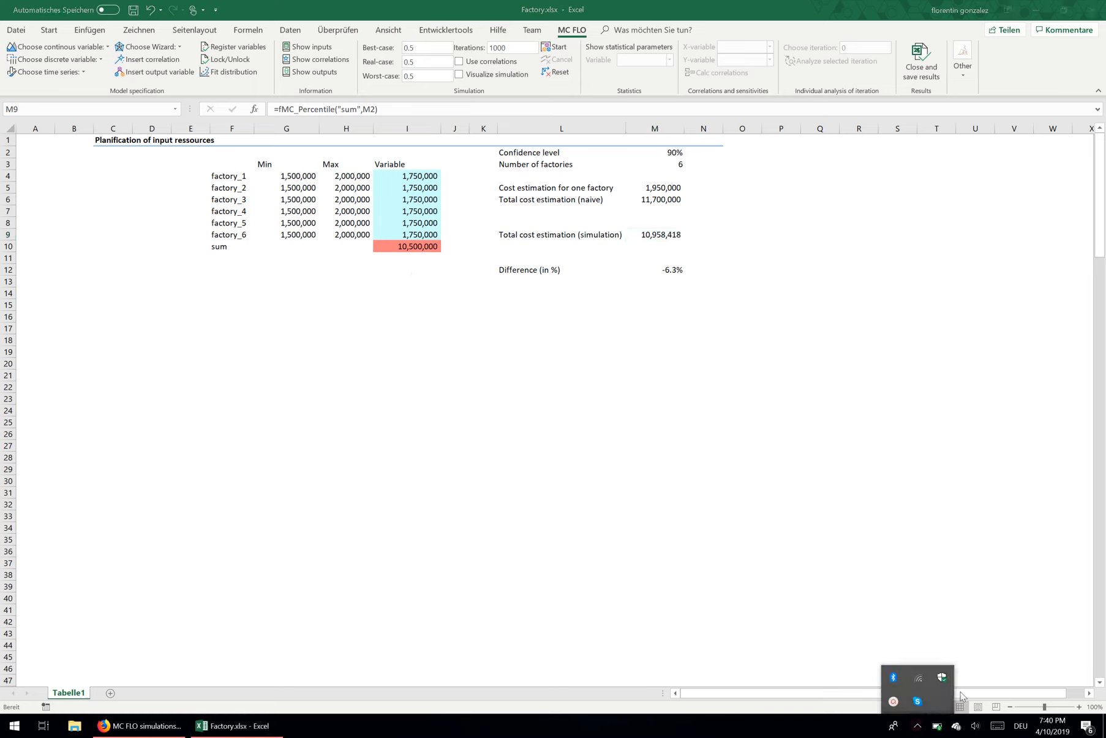
{"action": "left_click", "coordinate": [932, 699]}
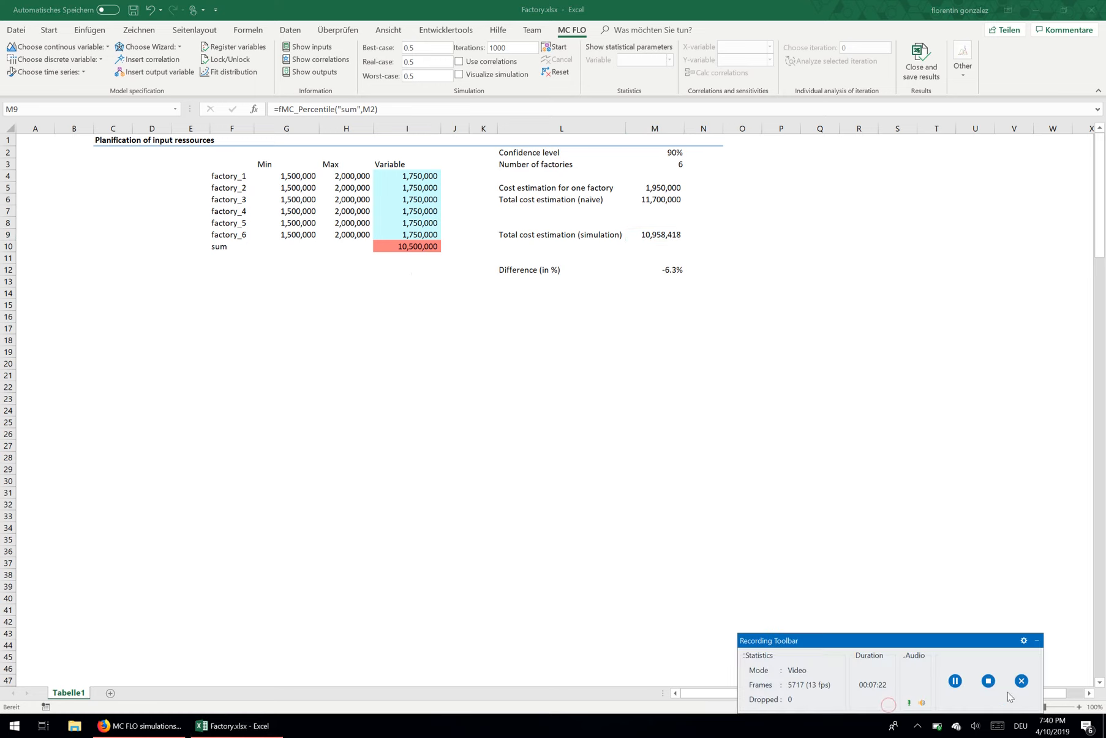